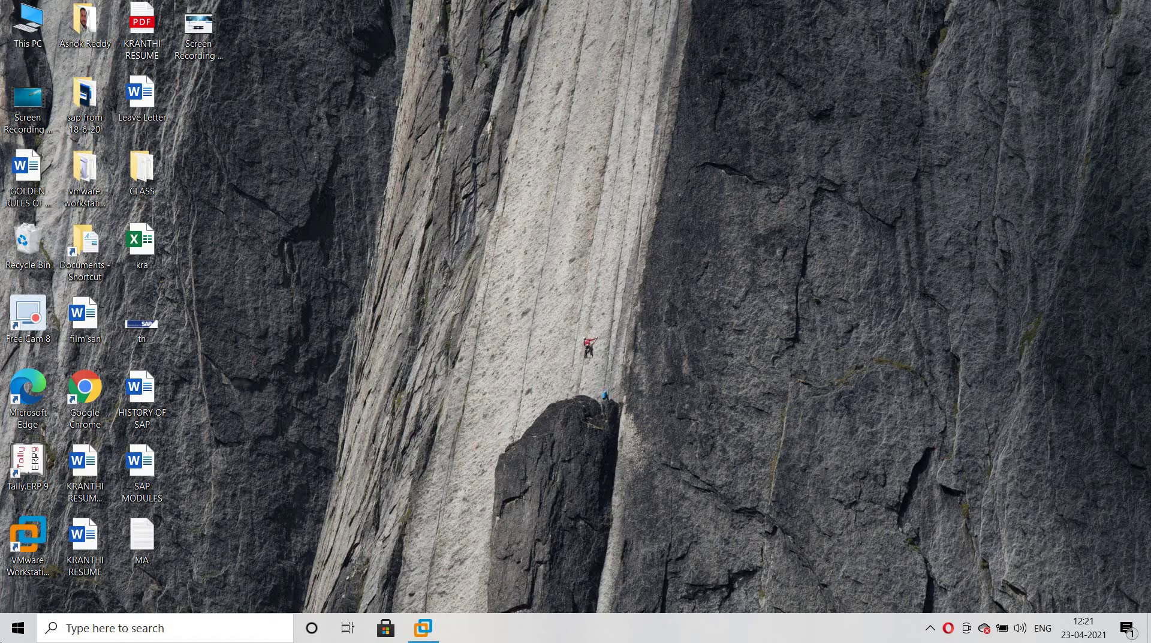
- Switch to the SAP system in VMware Workstation, run transaction SPRO and display the SAP Reference IMG
left_click(433, 627)
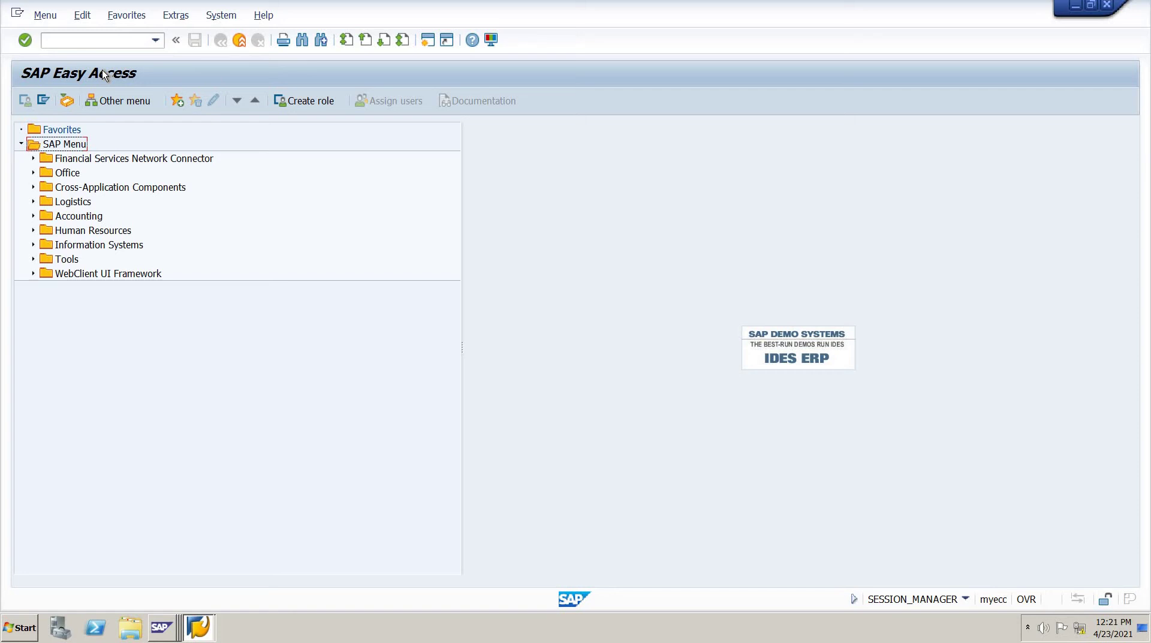
left_click(88, 43)
type("s")
type("e16")
key("Return")
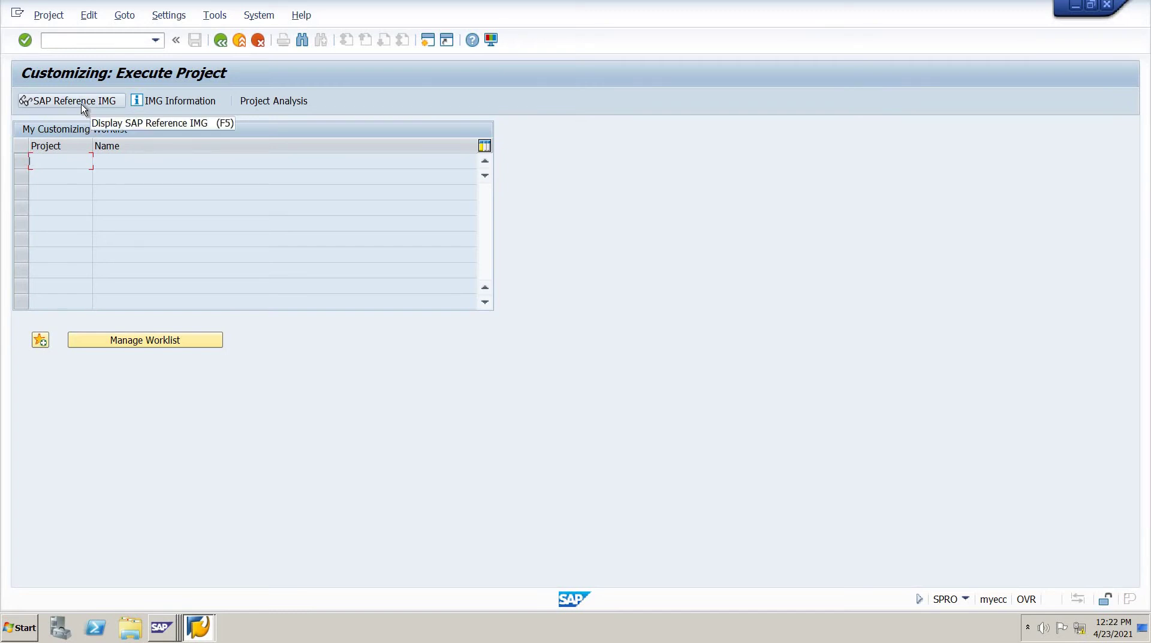
left_click(82, 104)
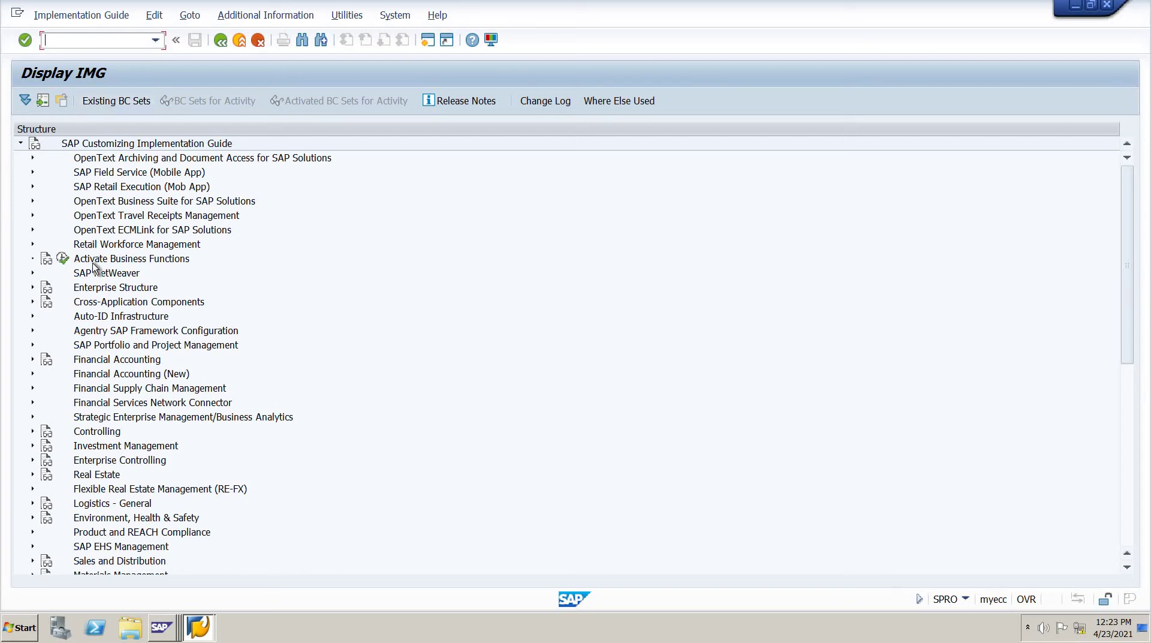
- Open Edit G/L Account Centrally in the IMG under Financial Accounting (New), General Ledger Accounting (New), Master Data, G/L Accounts, G/L Account Creation and Processing
left_click(33, 374)
left_click(33, 374)
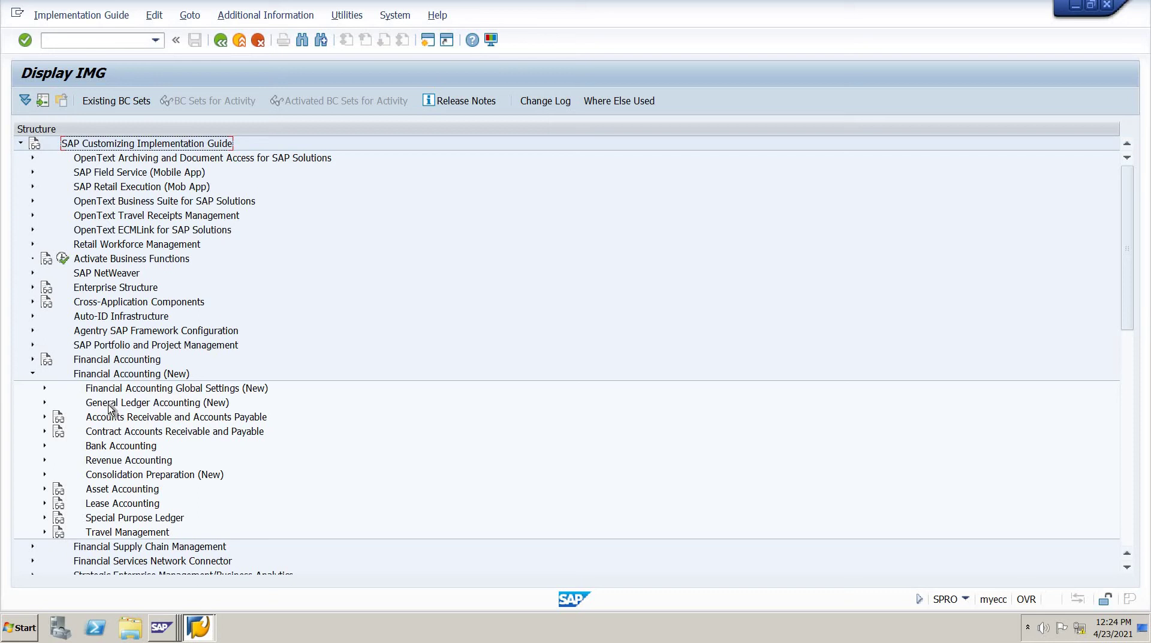
left_click(44, 403)
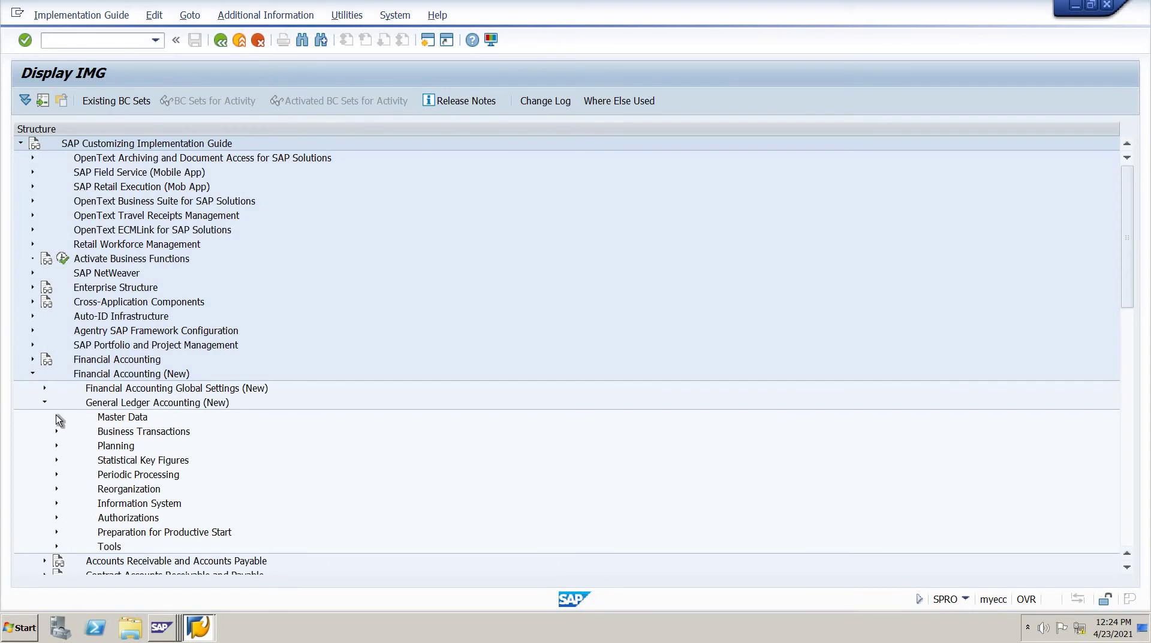
left_click(56, 417)
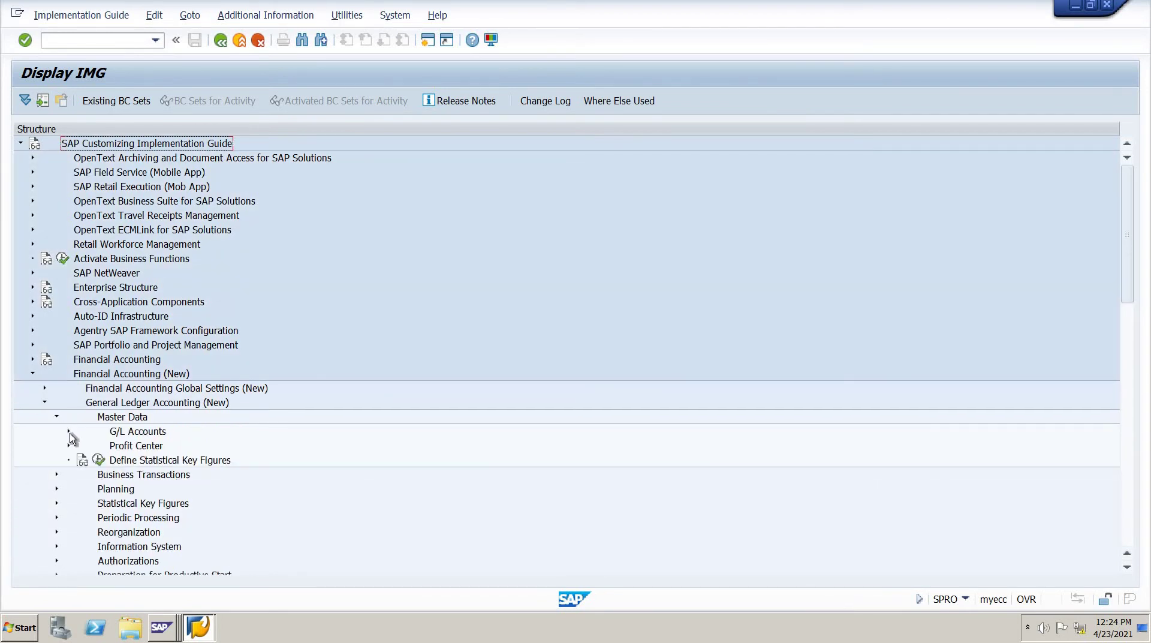
left_click(69, 431)
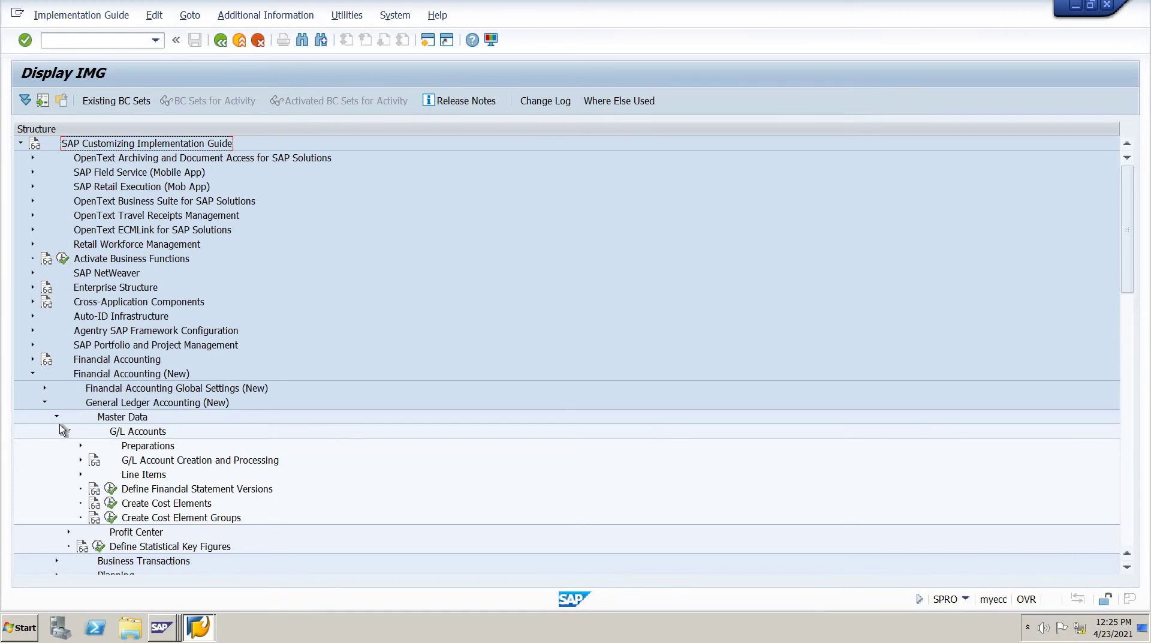
left_click(81, 461)
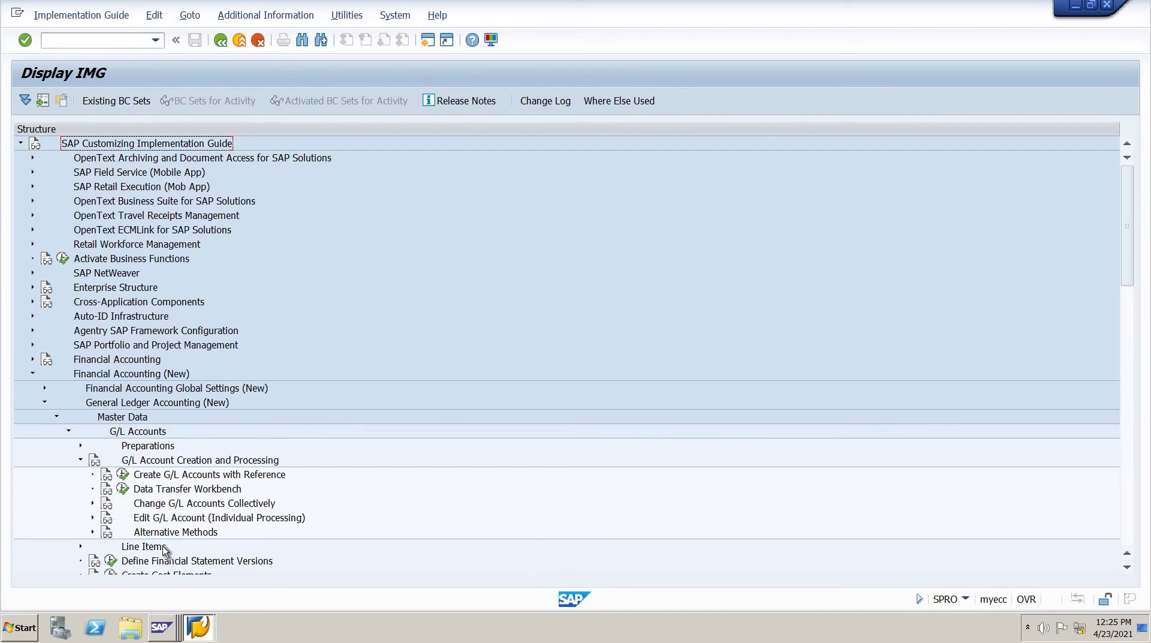
left_click(93, 518)
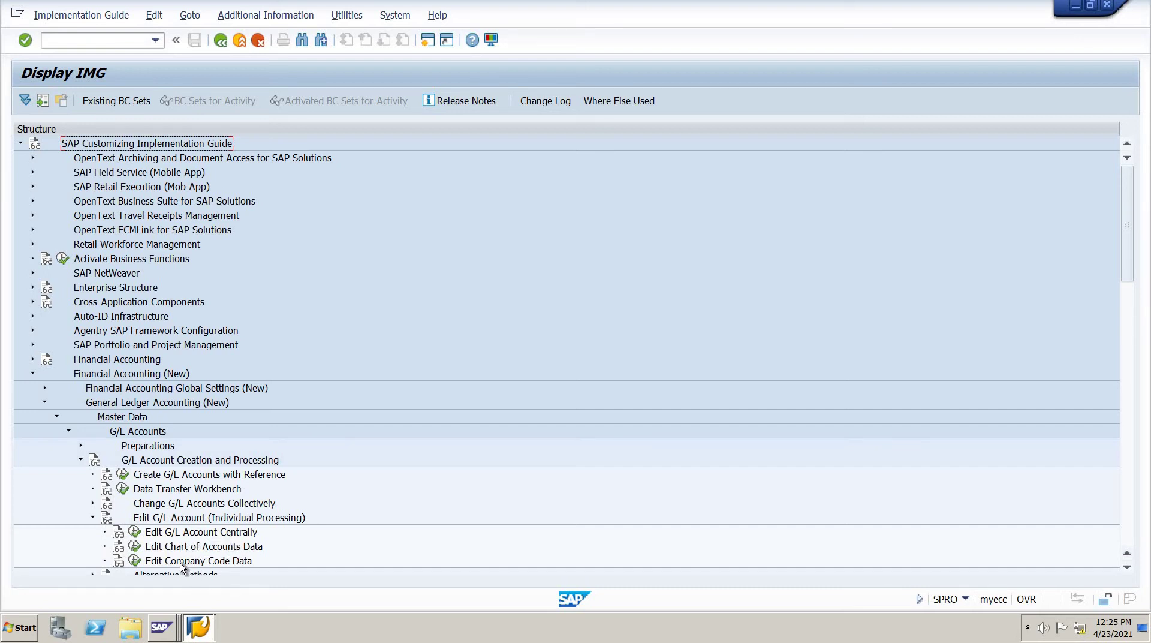
left_click(135, 531)
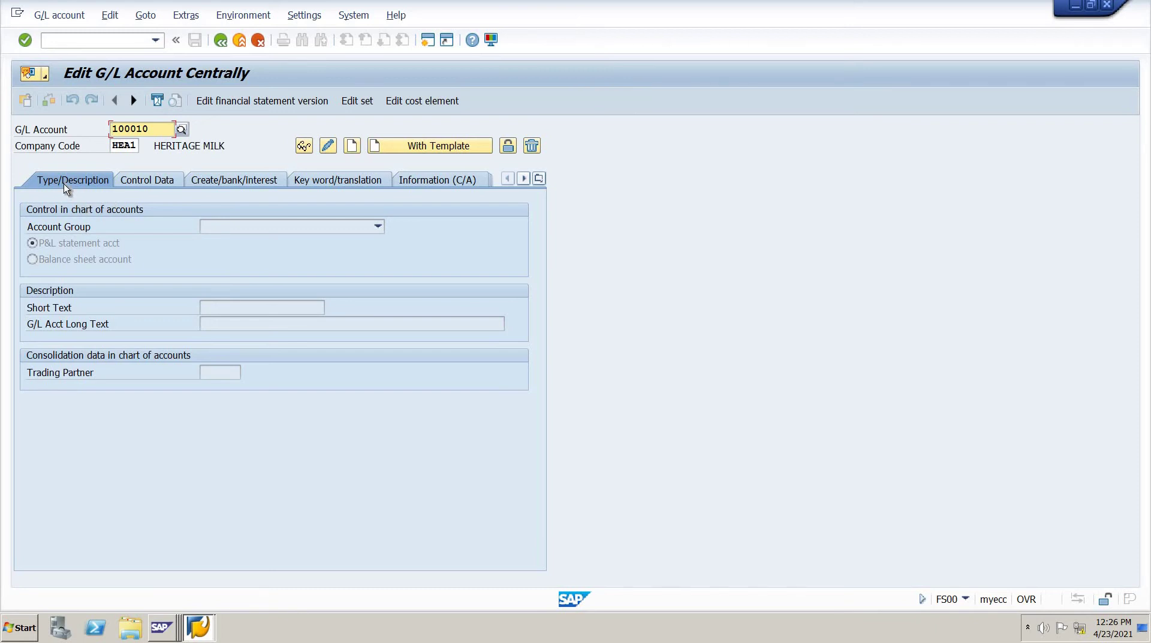
- Check the preset G/L account in company code HEA1 and start creating it as a new account
key("Return")
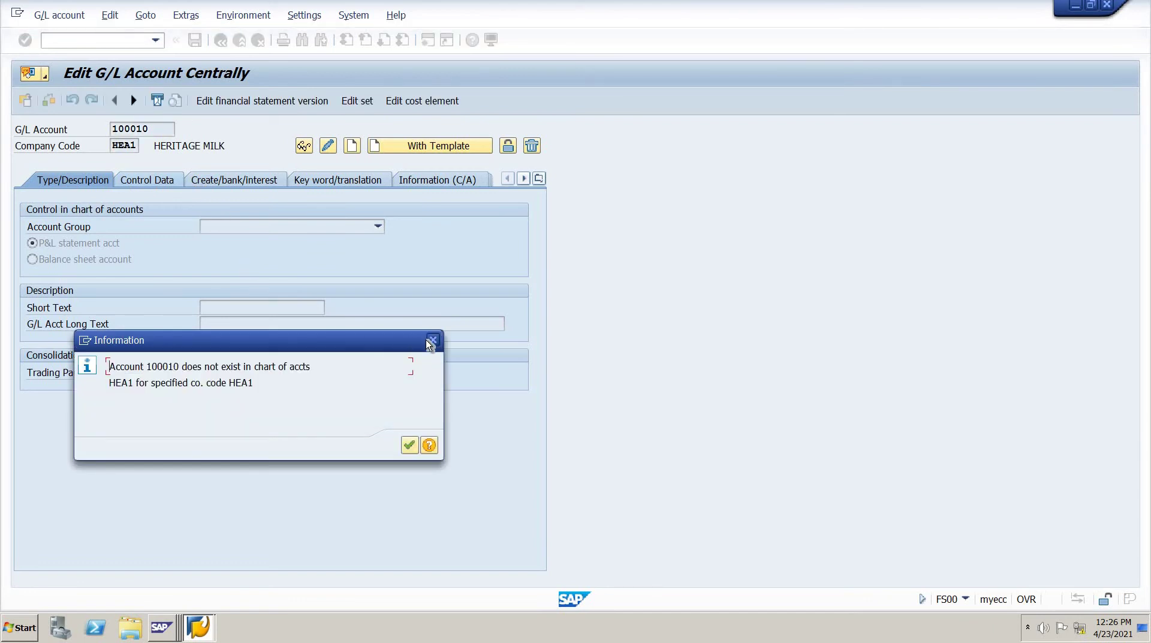
left_click(428, 339)
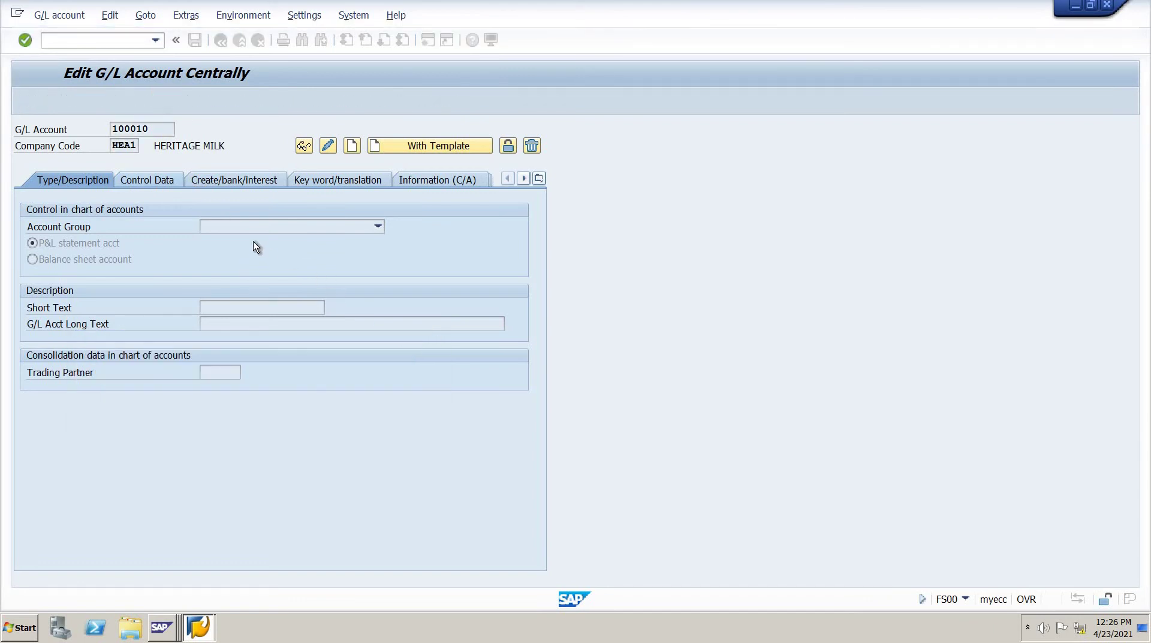
left_click(352, 147)
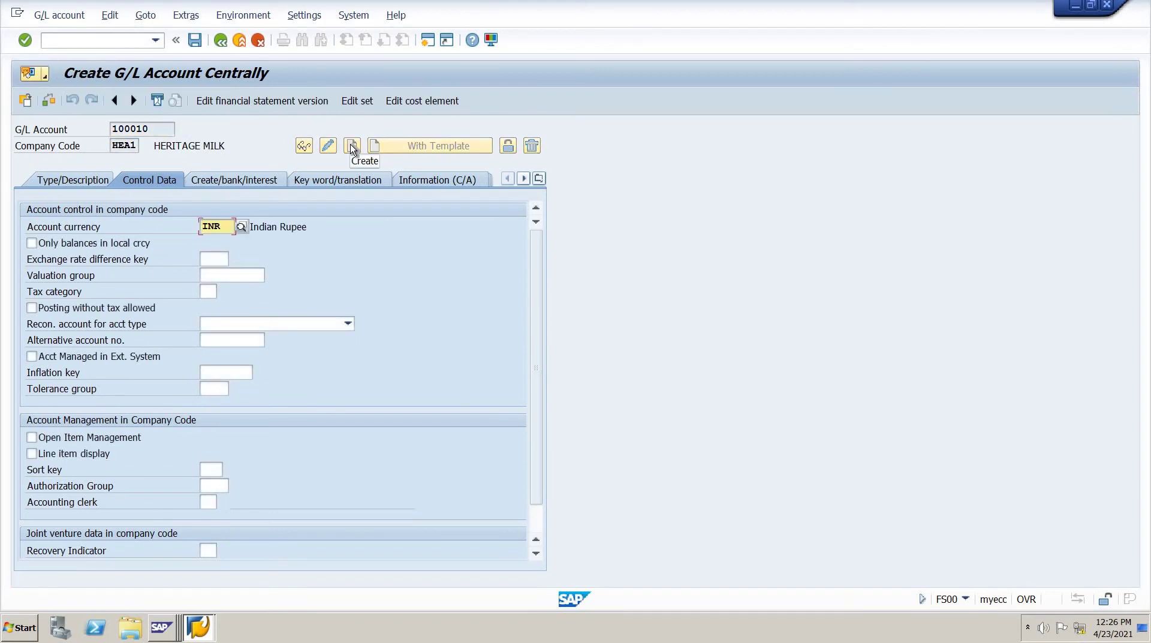
- Review the new account's Create/bank/interest and Information (C/A) data, and return to its Type/Description data
left_click(210, 186)
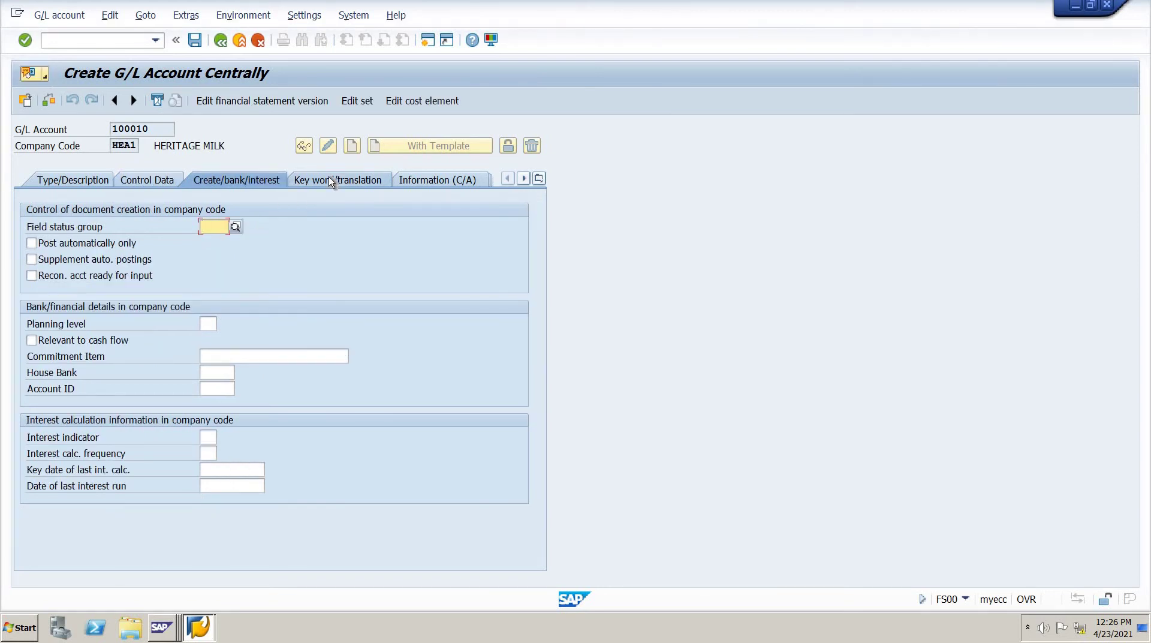
left_click(418, 178)
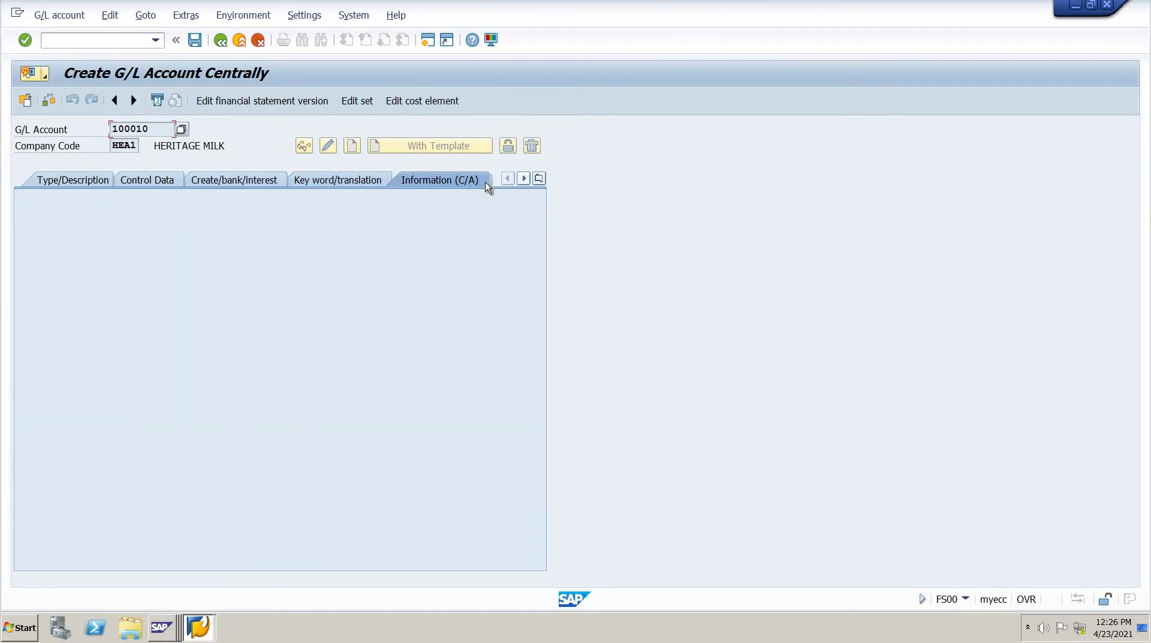
left_click(523, 178)
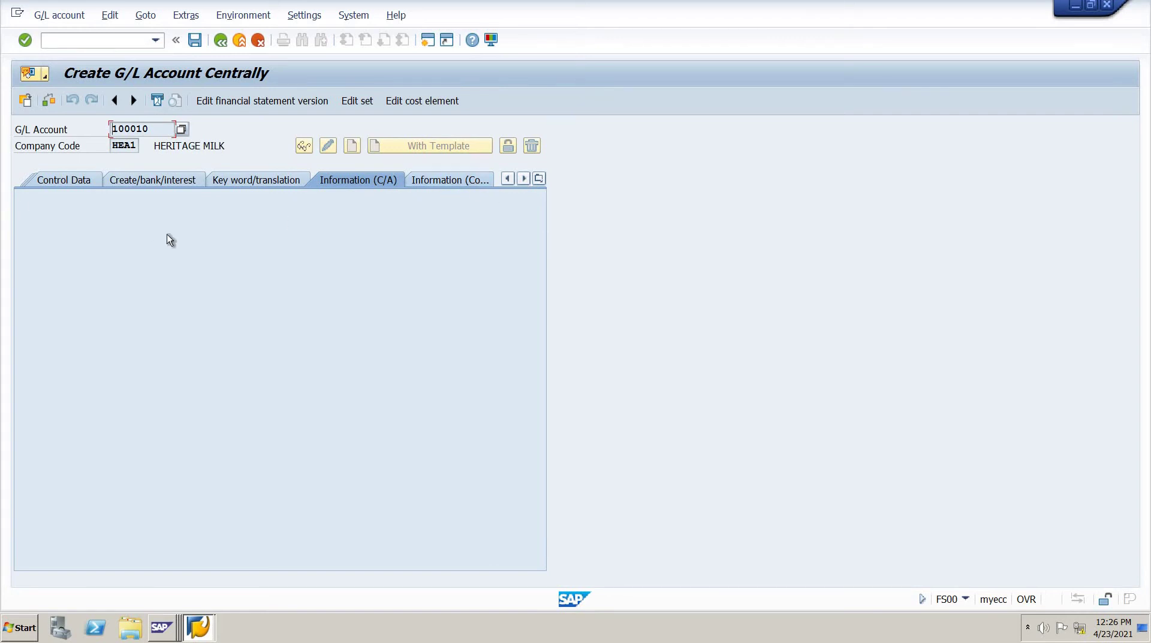
left_click(508, 178)
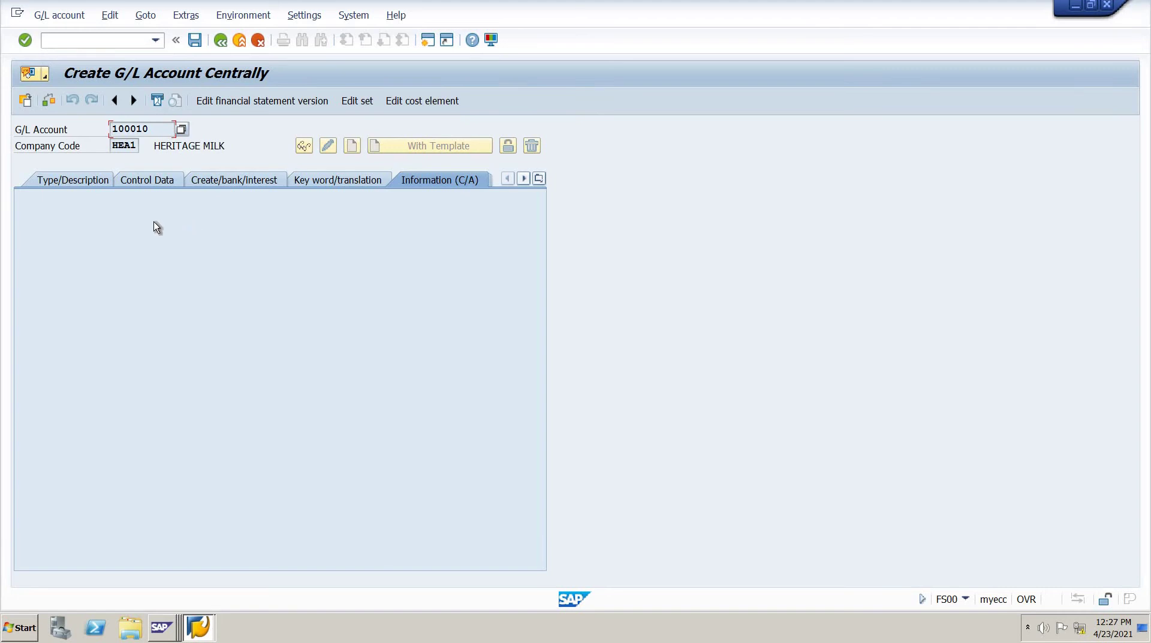
left_click(89, 188)
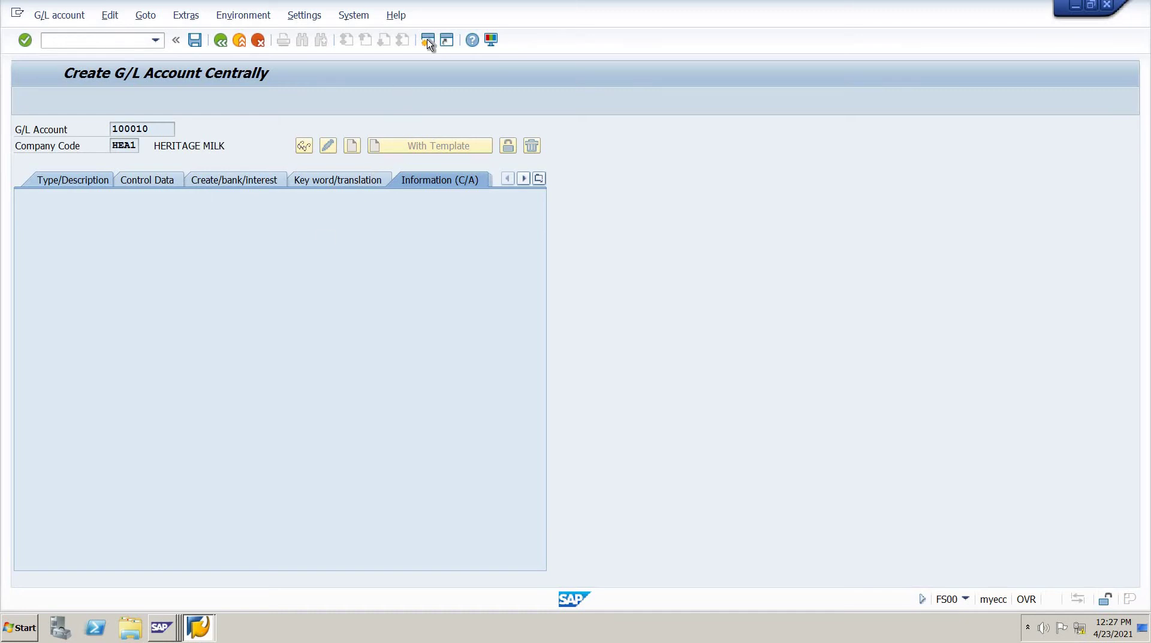
- Open an additional SAP session at SAP Easy Access and maximize its window
mouse_move(429, 2)
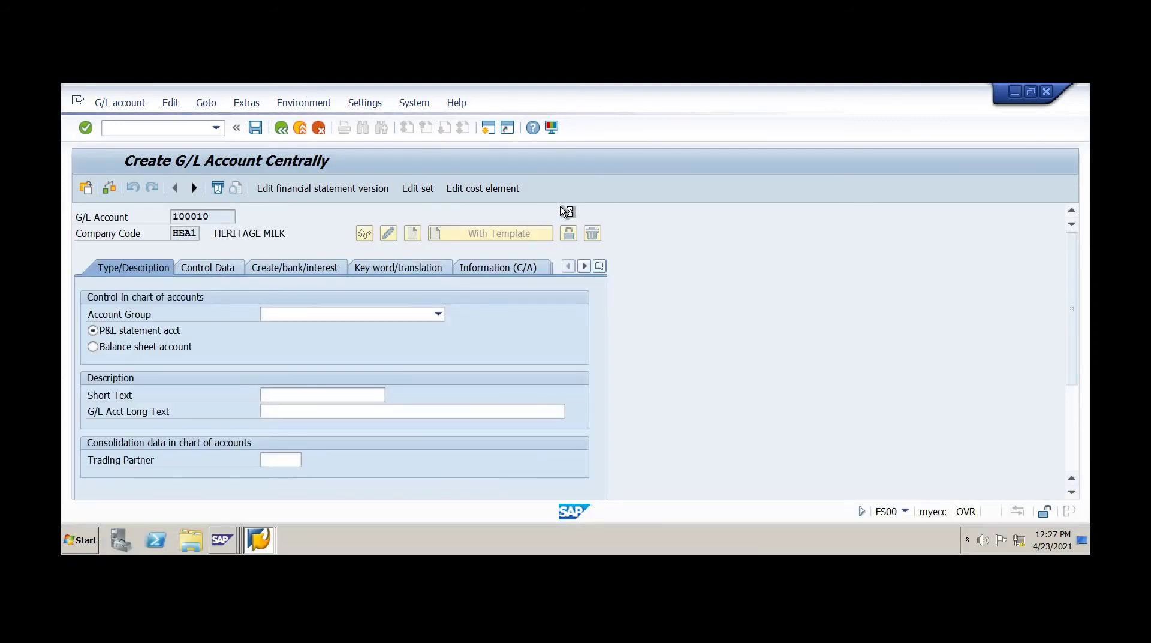
left_click(1031, 92)
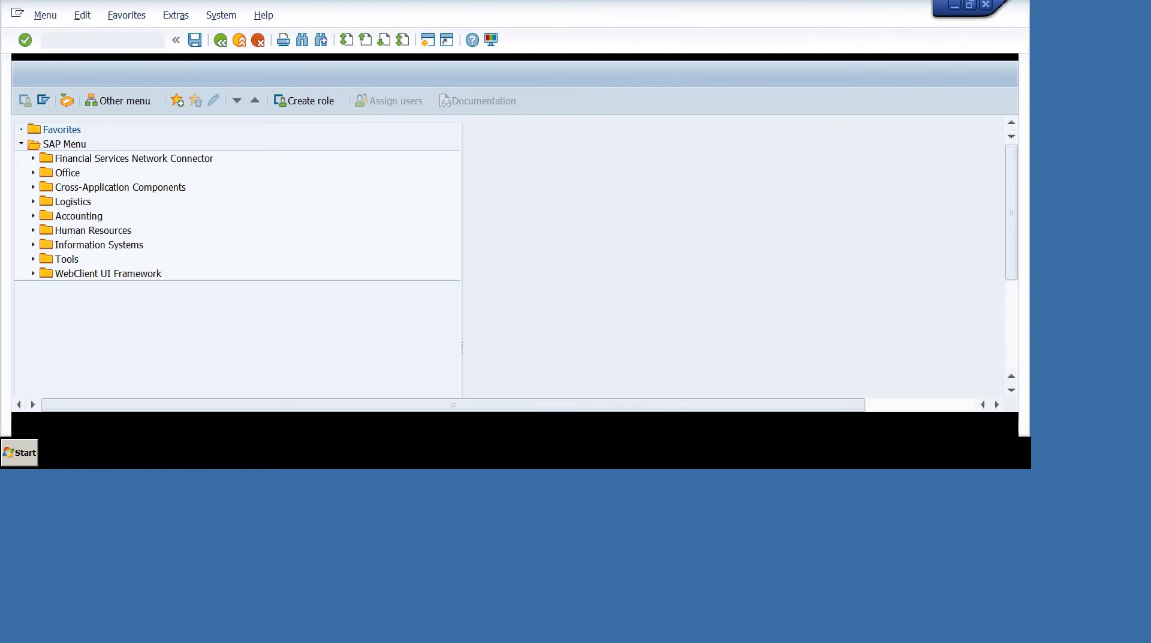
left_click(972, 6)
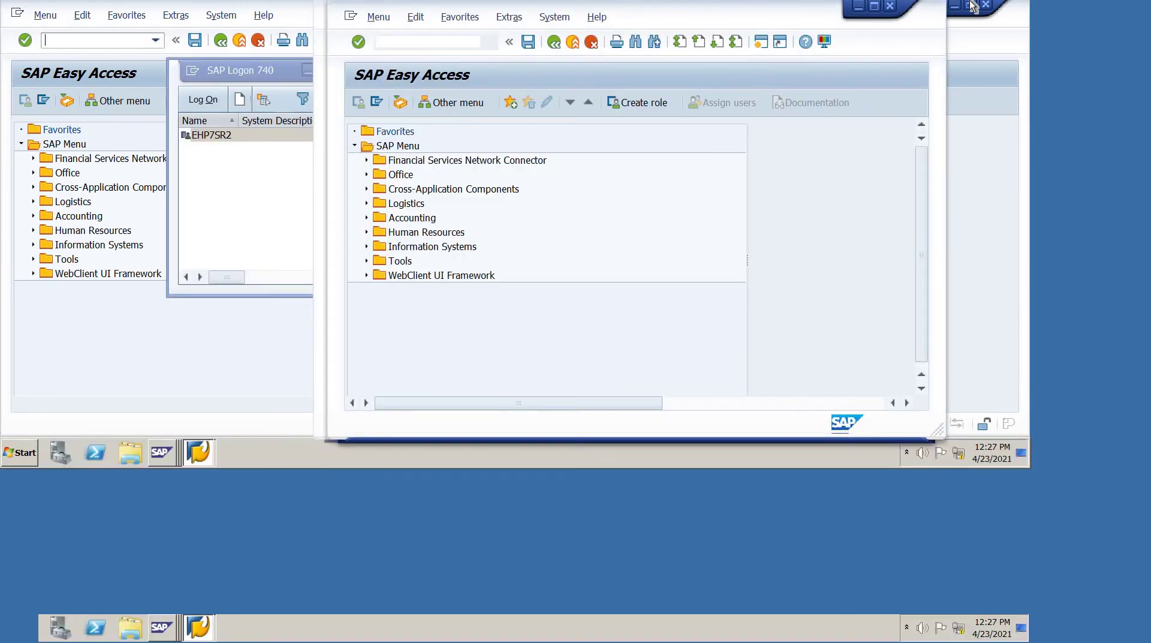
left_click(875, 8)
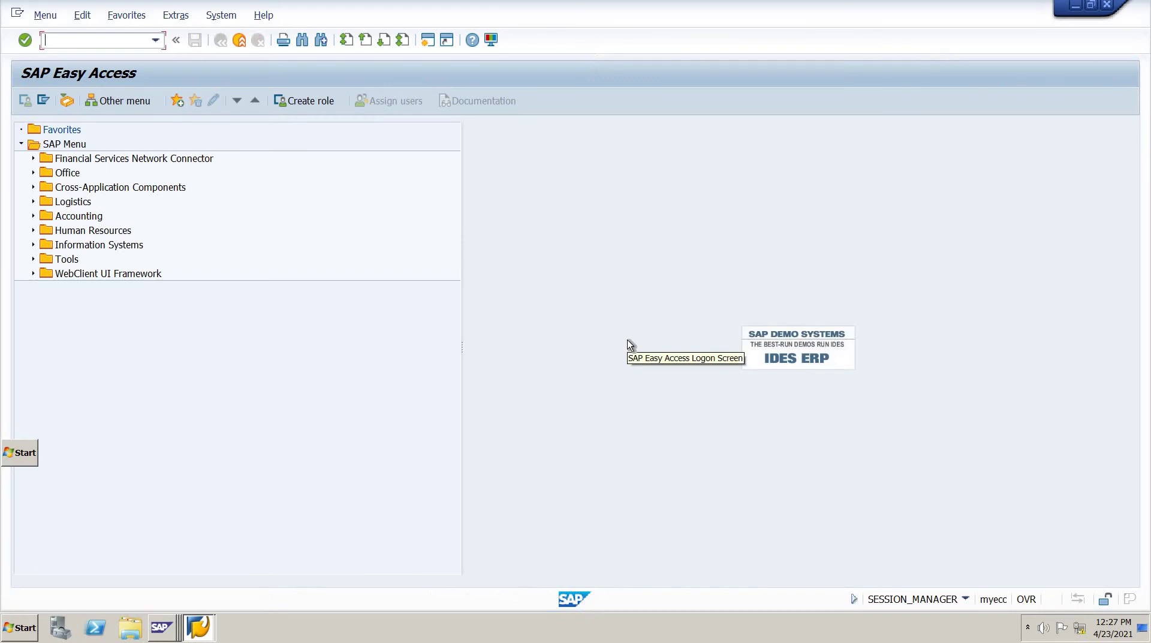
- Bring the Create G/L Account Centrally window to the front and maximize it
left_click(200, 628)
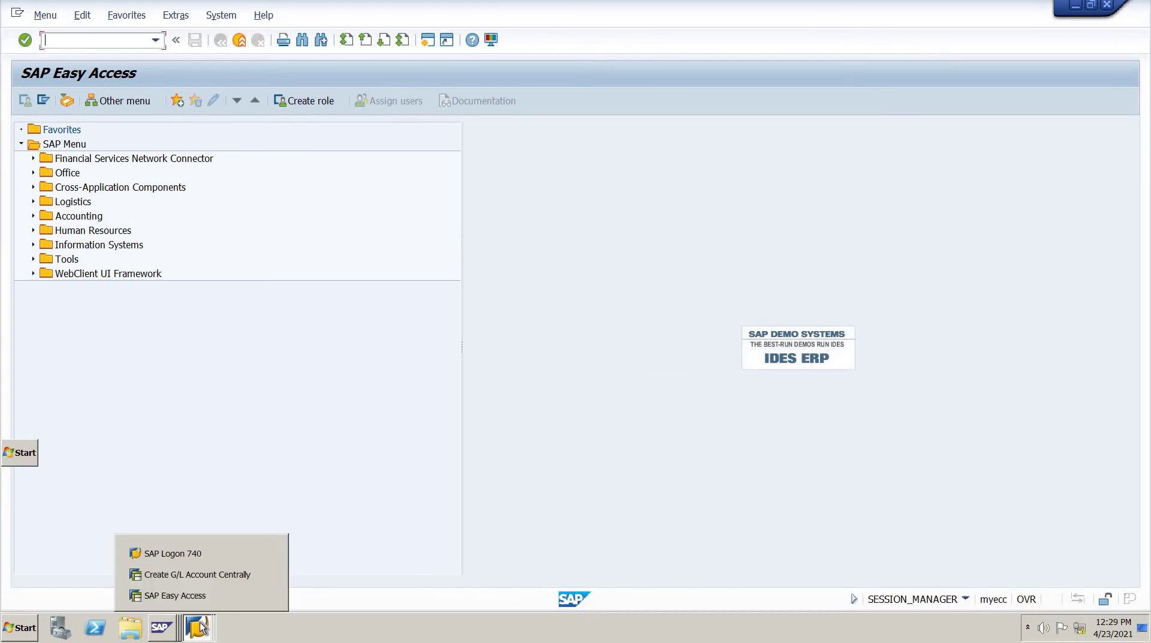
left_click(204, 578)
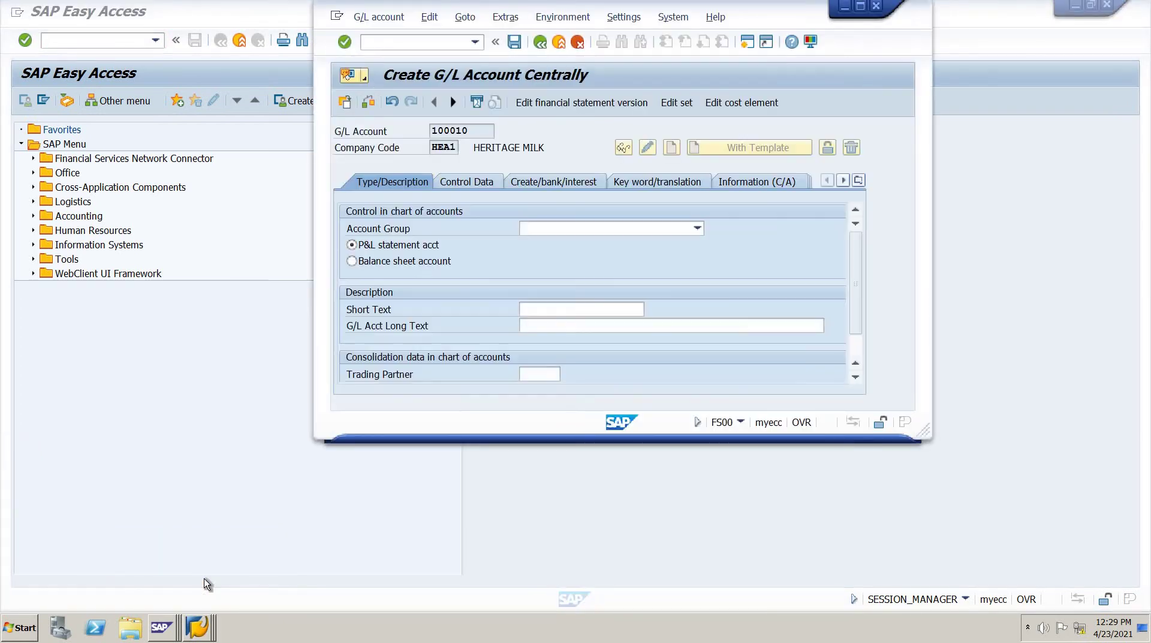
left_click(861, 7)
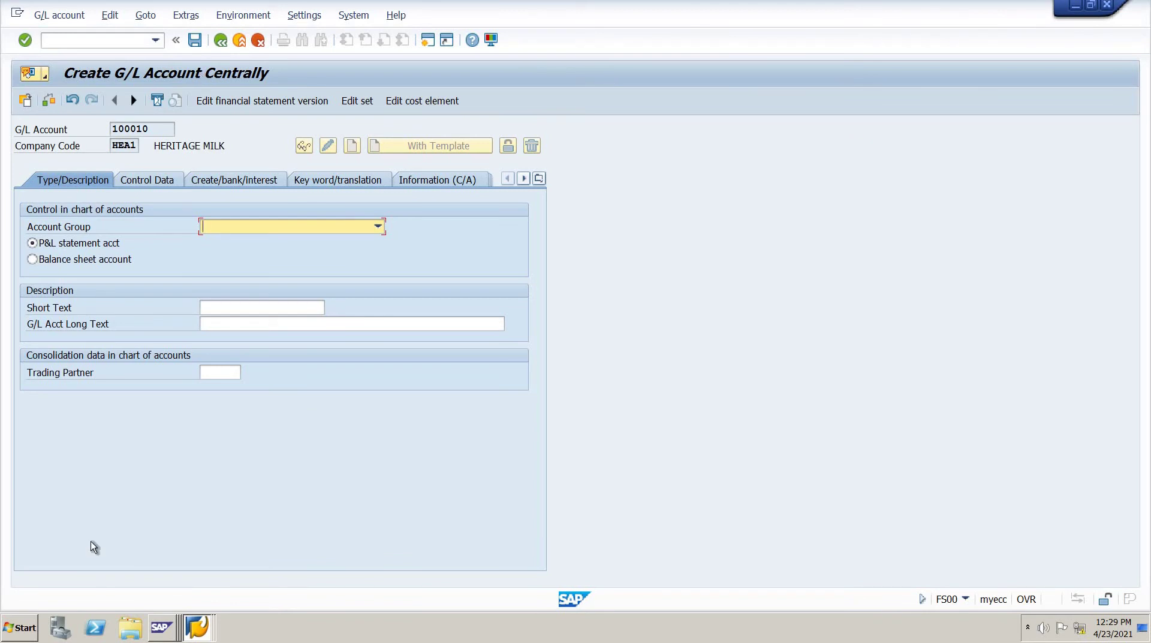
- In the SAP Easy Access session, open FS00 - Centrally under Accounting, Financial Accounting, General Ledger, Master Records, G/L Accounts, Individual Processing
left_click(200, 625)
mouse_move(202, 624)
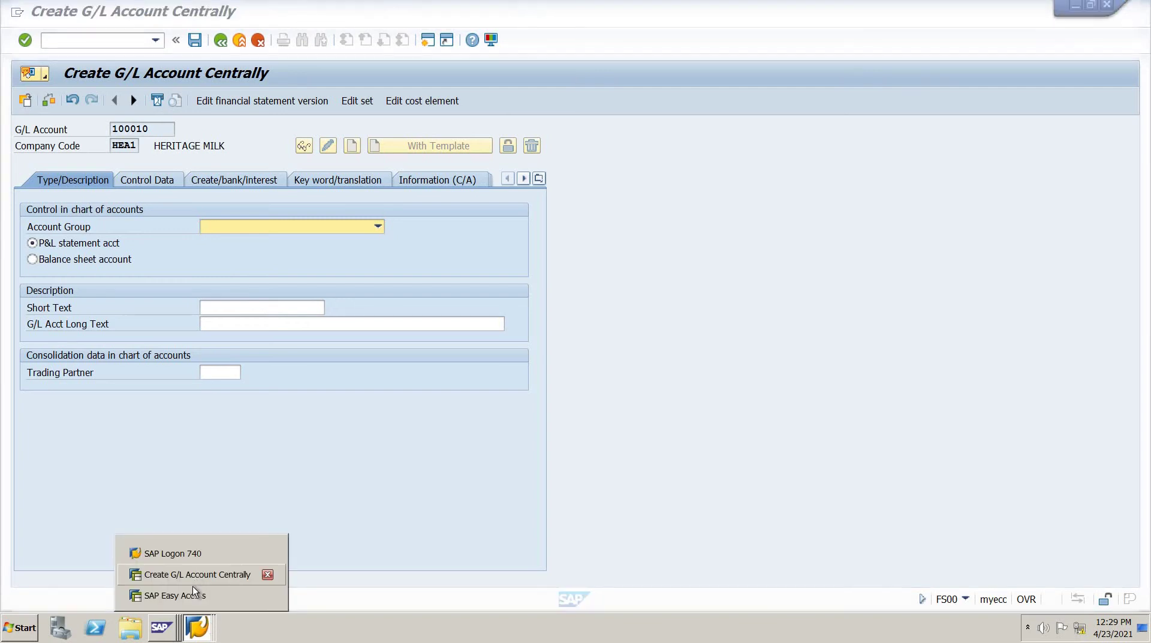
left_click(192, 592)
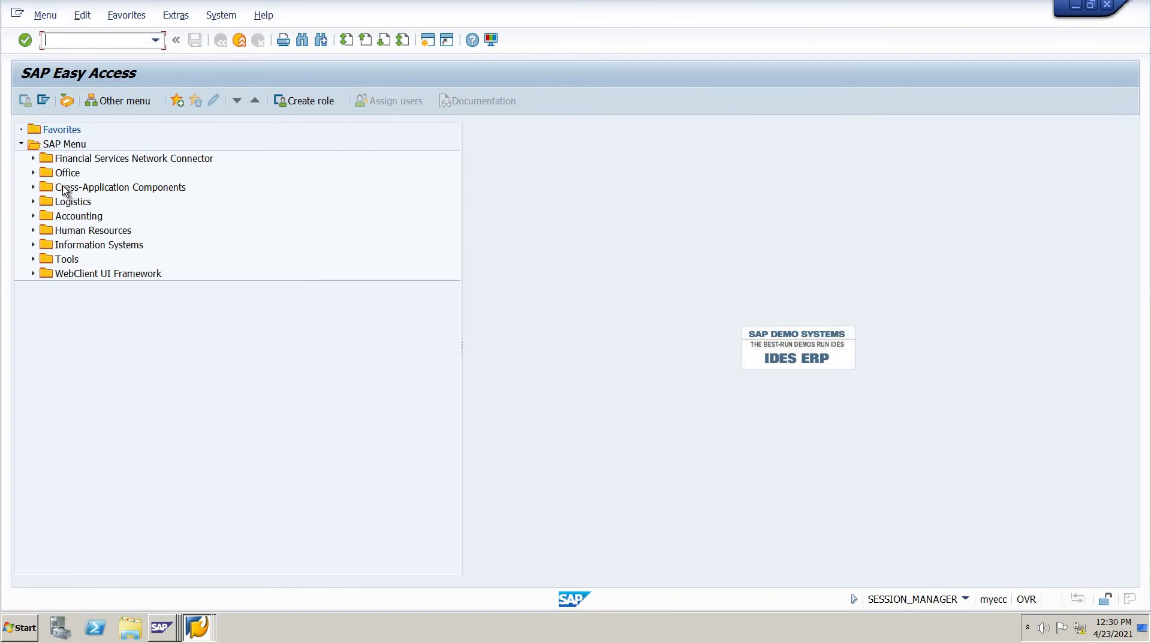
left_click(34, 216)
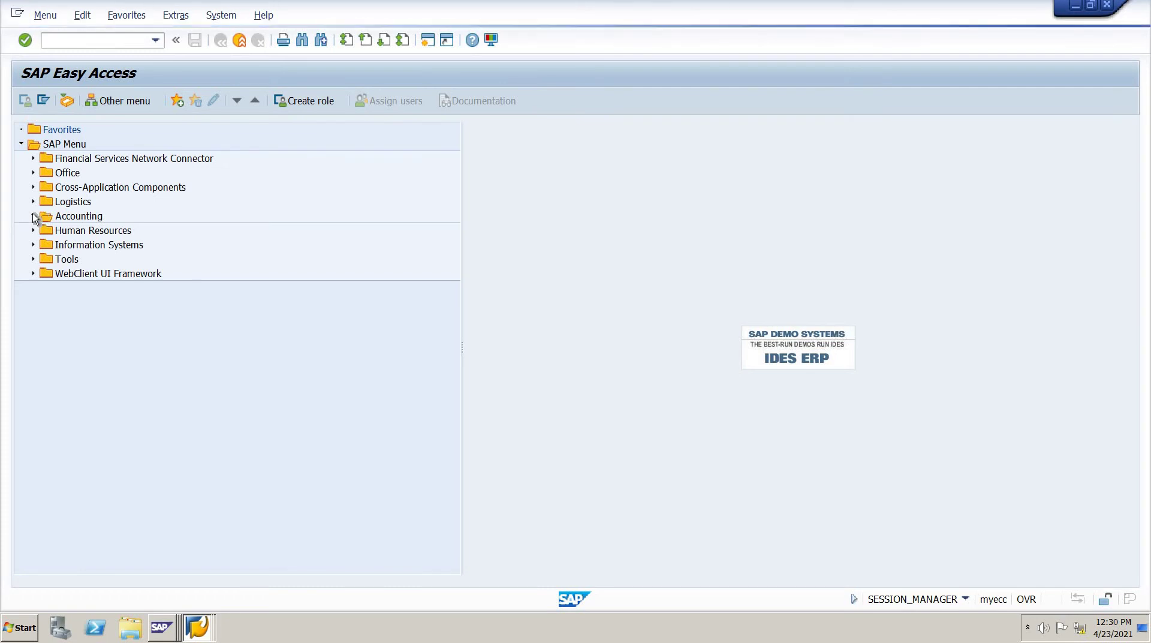
left_click(45, 230)
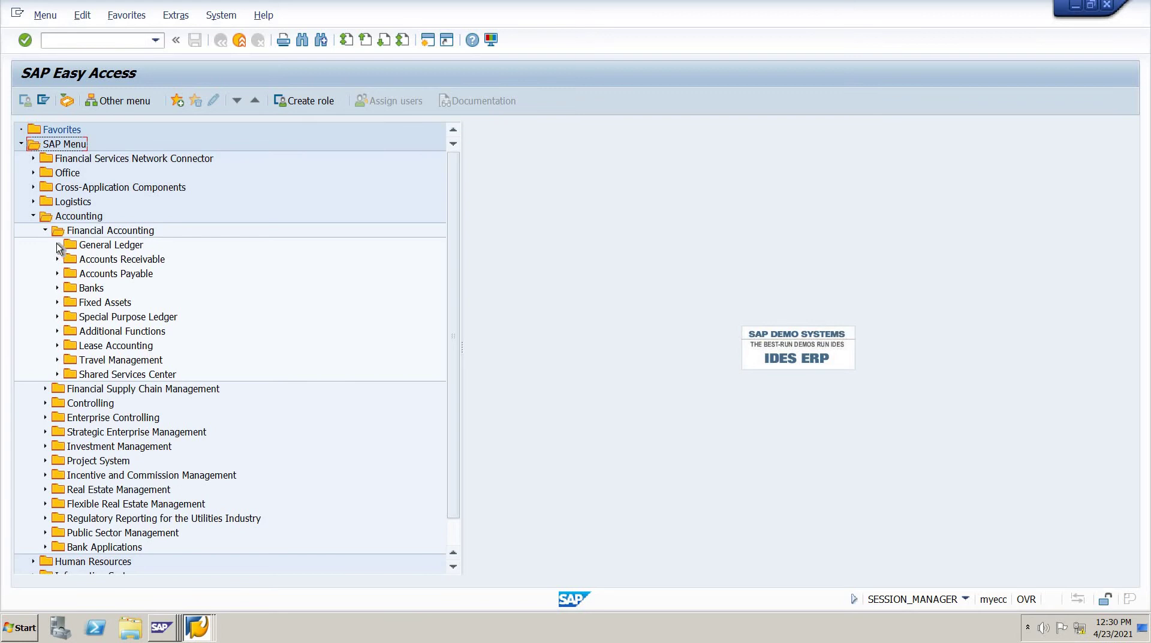
left_click(58, 245)
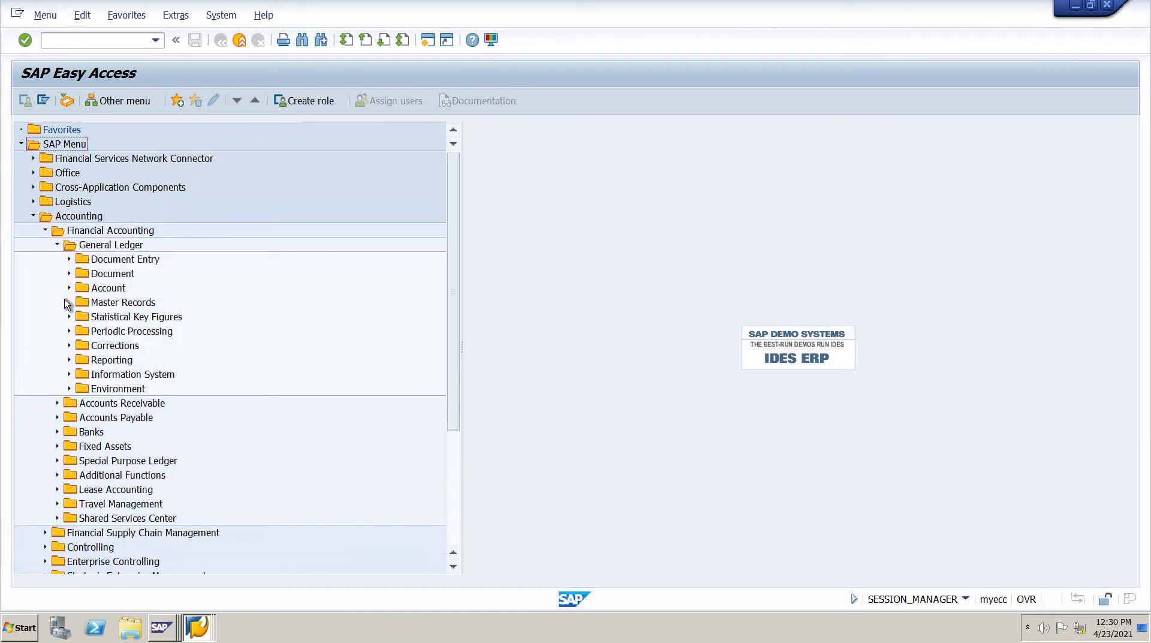
left_click(69, 303)
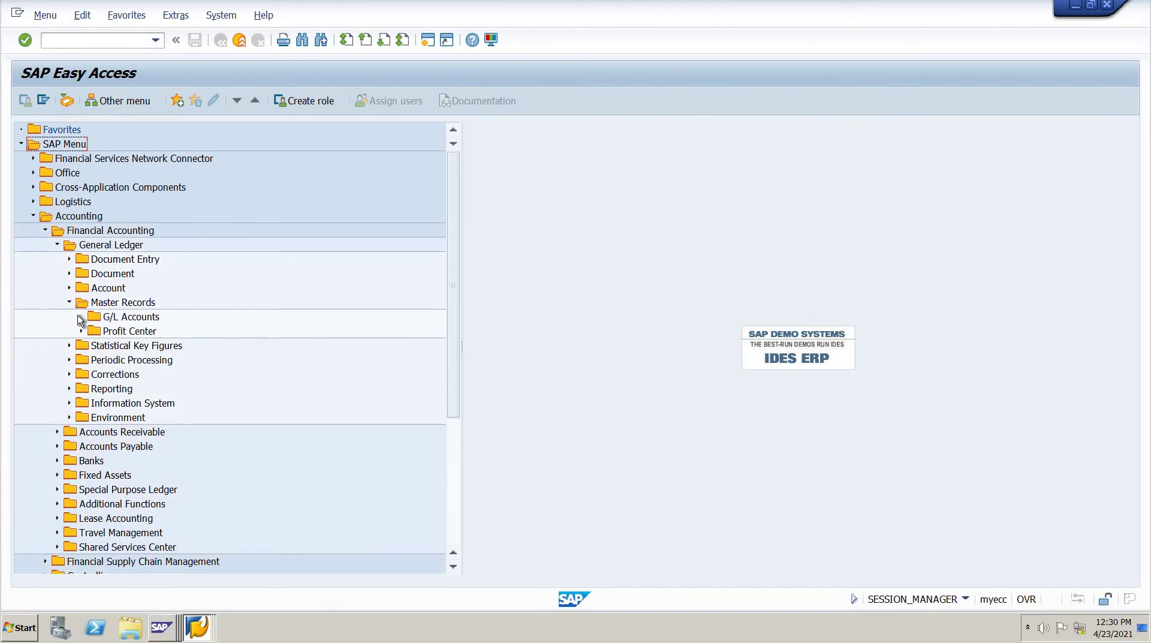
left_click(81, 317)
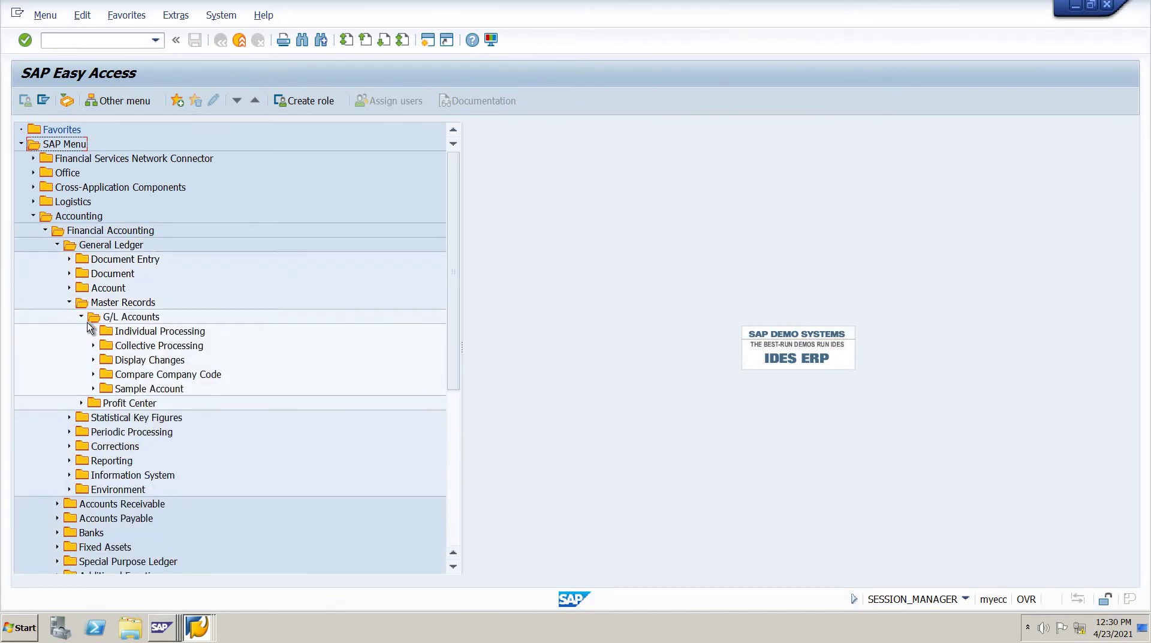
left_click(93, 331)
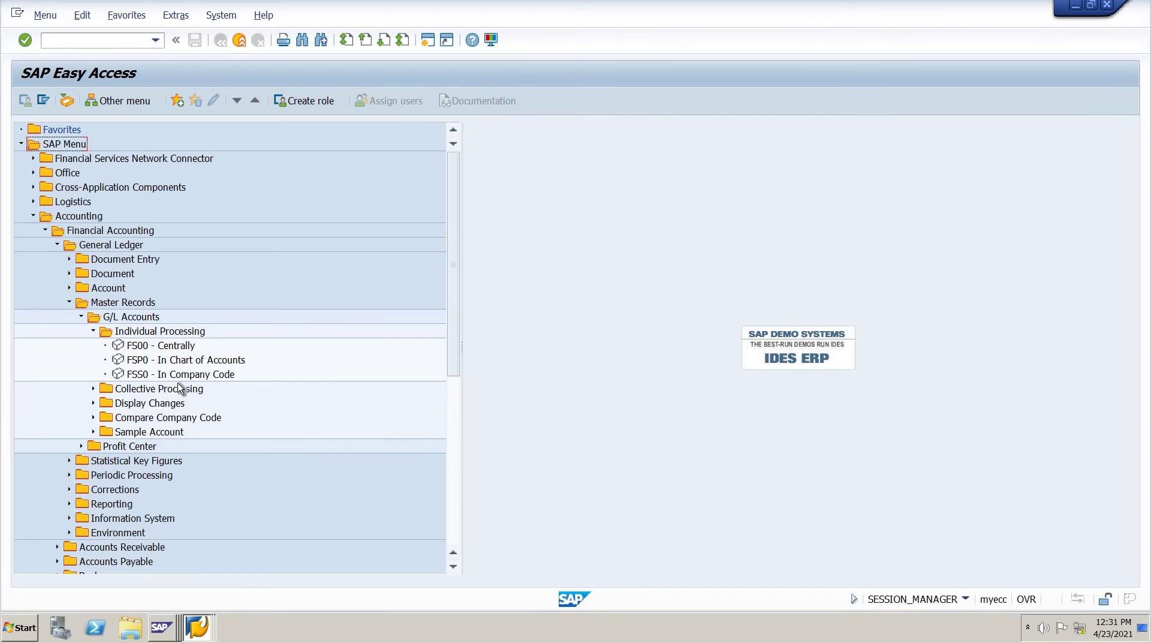
left_click(160, 349)
double_click(155, 347)
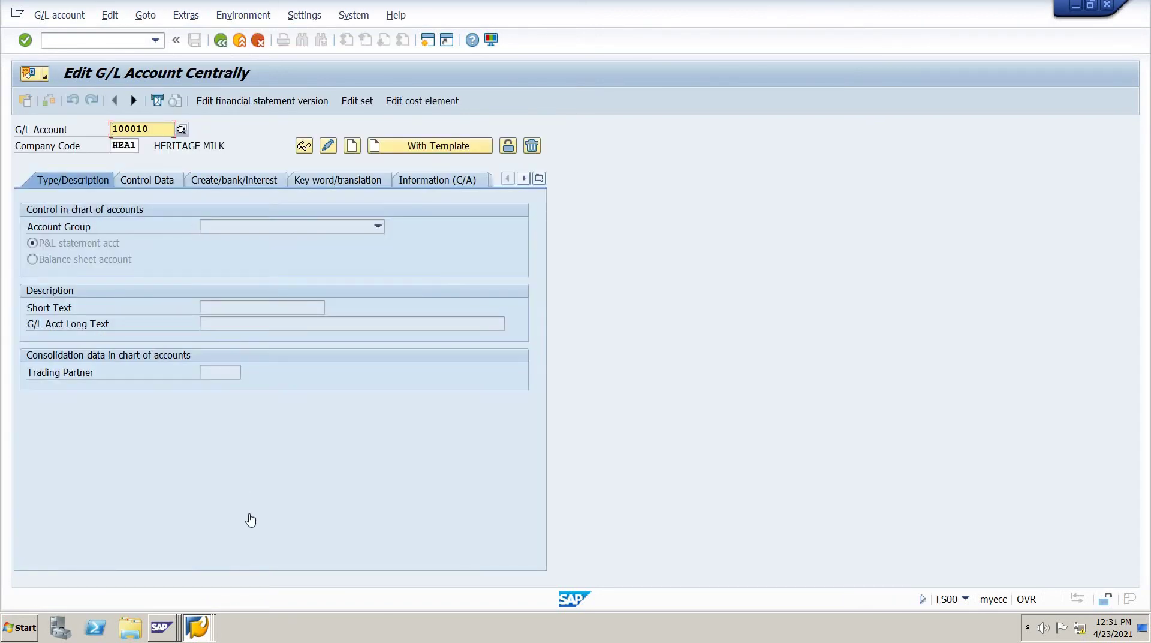
- Compare the Create G/L Account Centrally and Edit G/L Account Centrally sessions by alternating between them, ending on the Create session
left_click(204, 621)
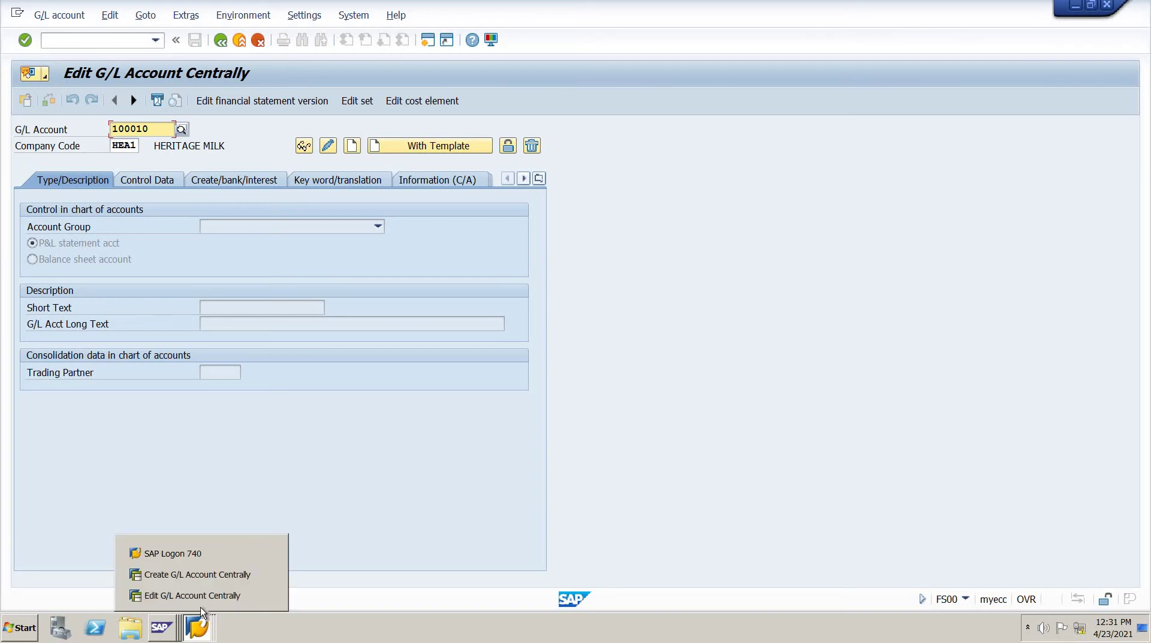
left_click(191, 577)
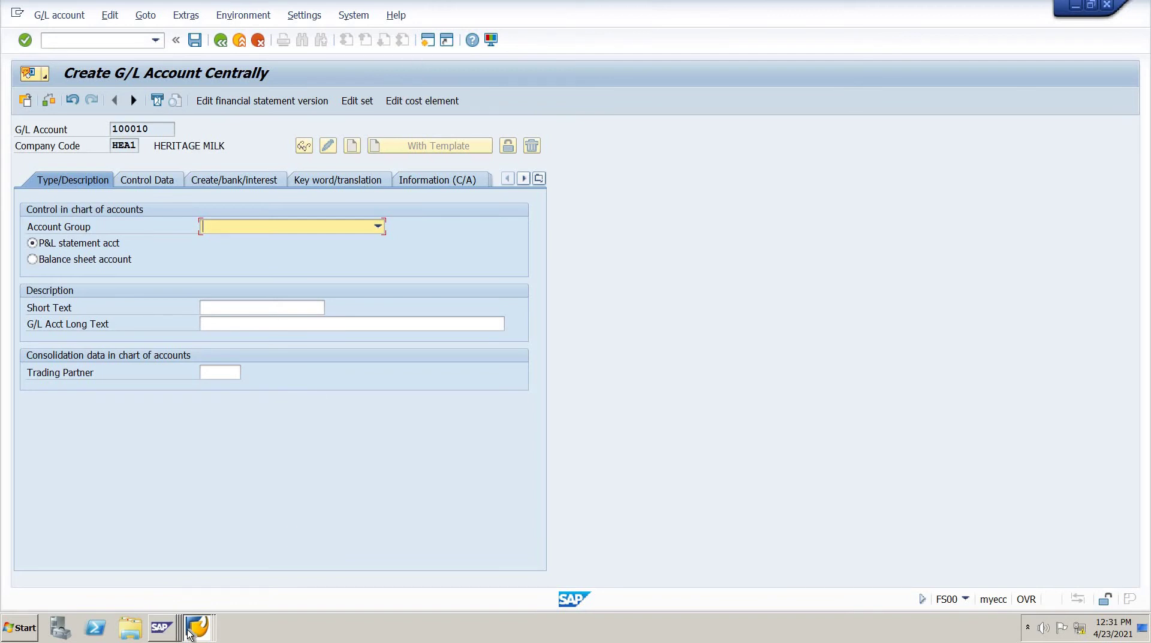
mouse_move(188, 633)
left_click(177, 598)
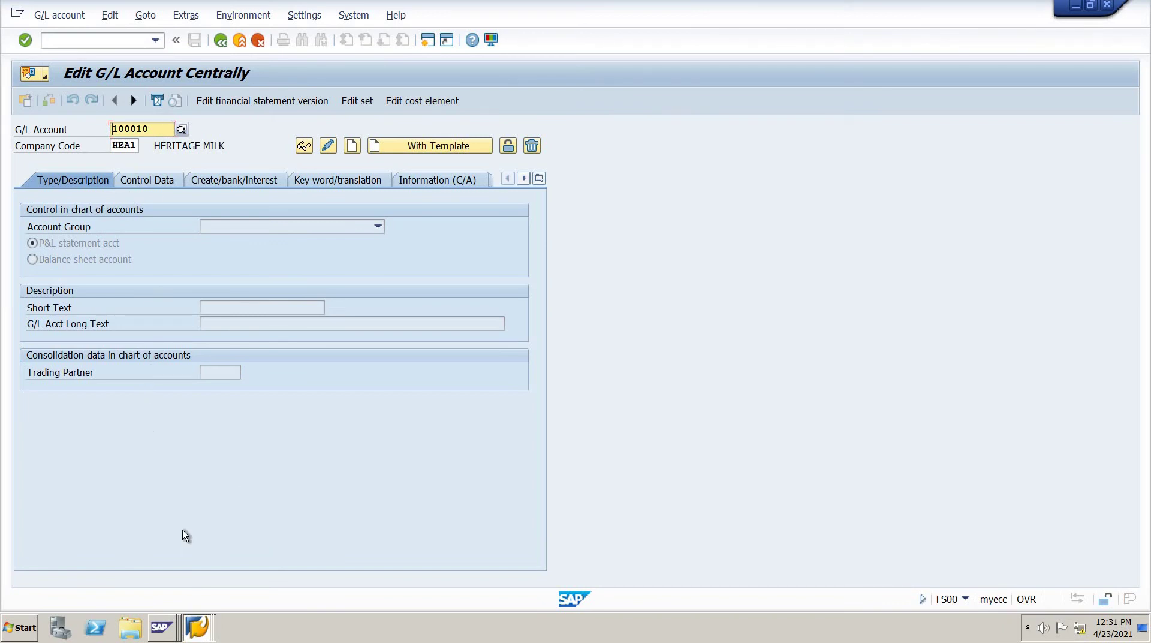
left_click(196, 625)
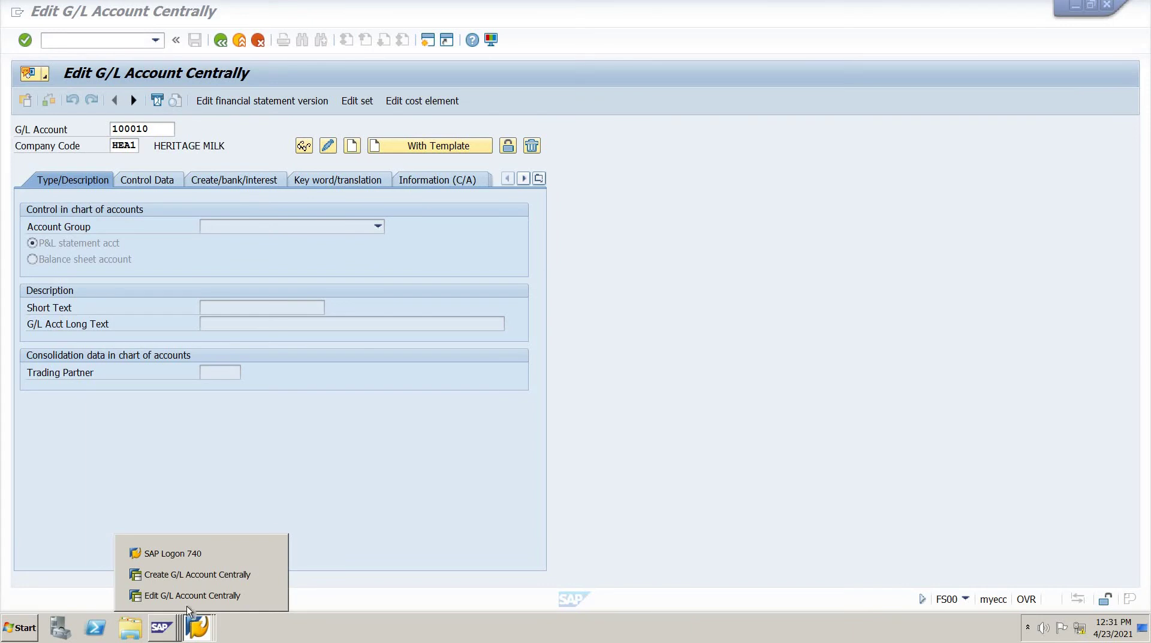
left_click(178, 573)
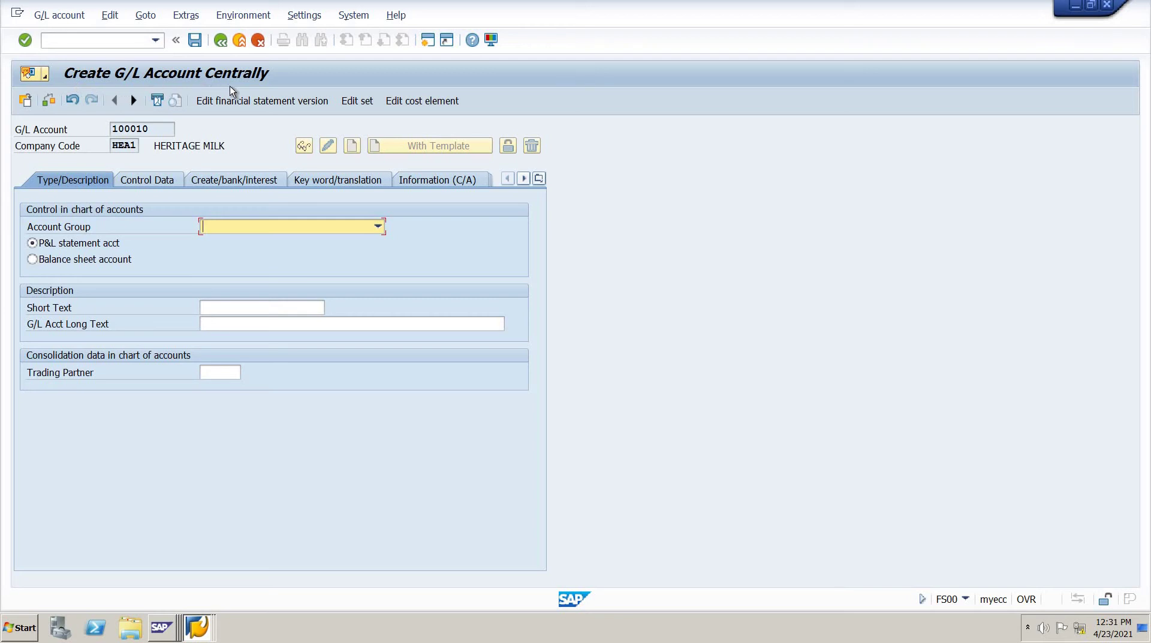
left_click(200, 628)
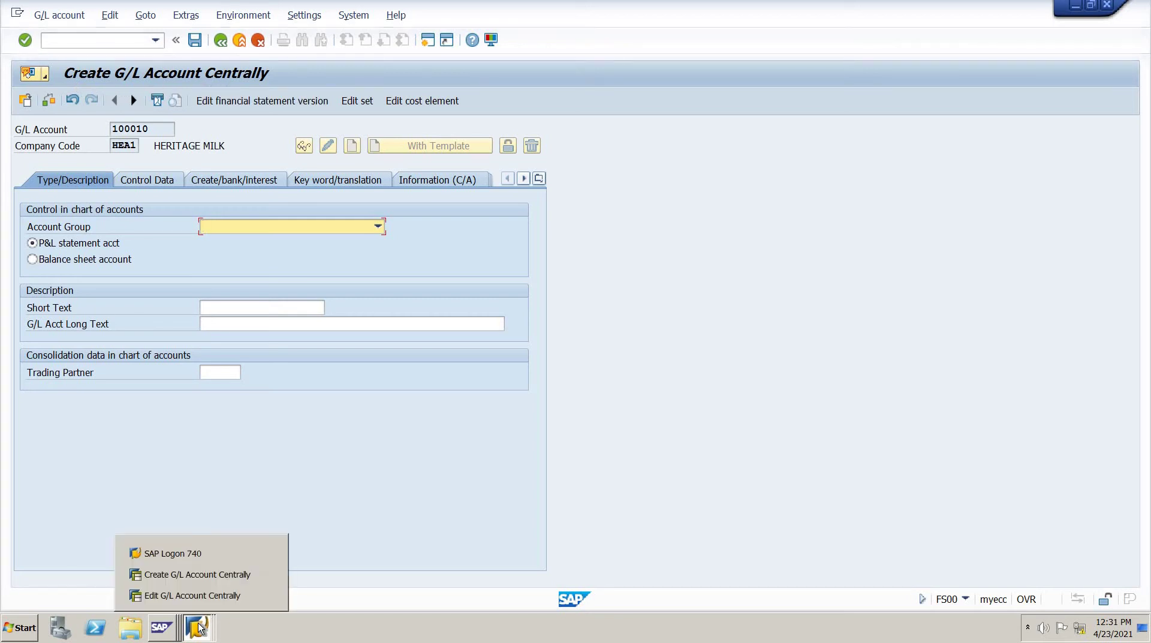
left_click(188, 595)
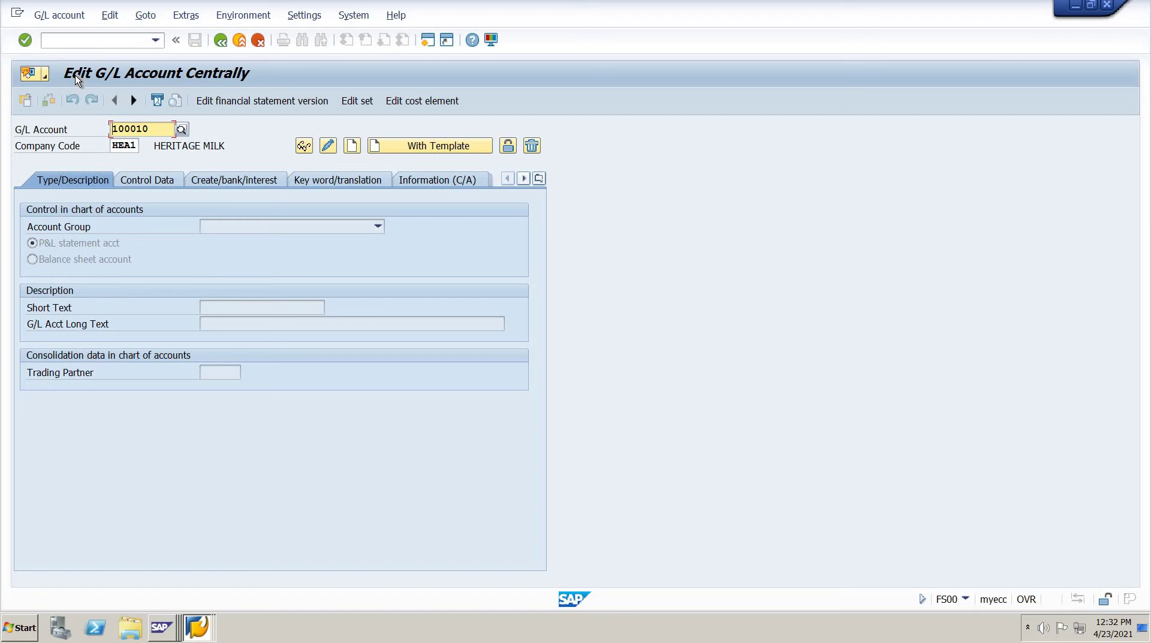
left_click(197, 627)
left_click(174, 577)
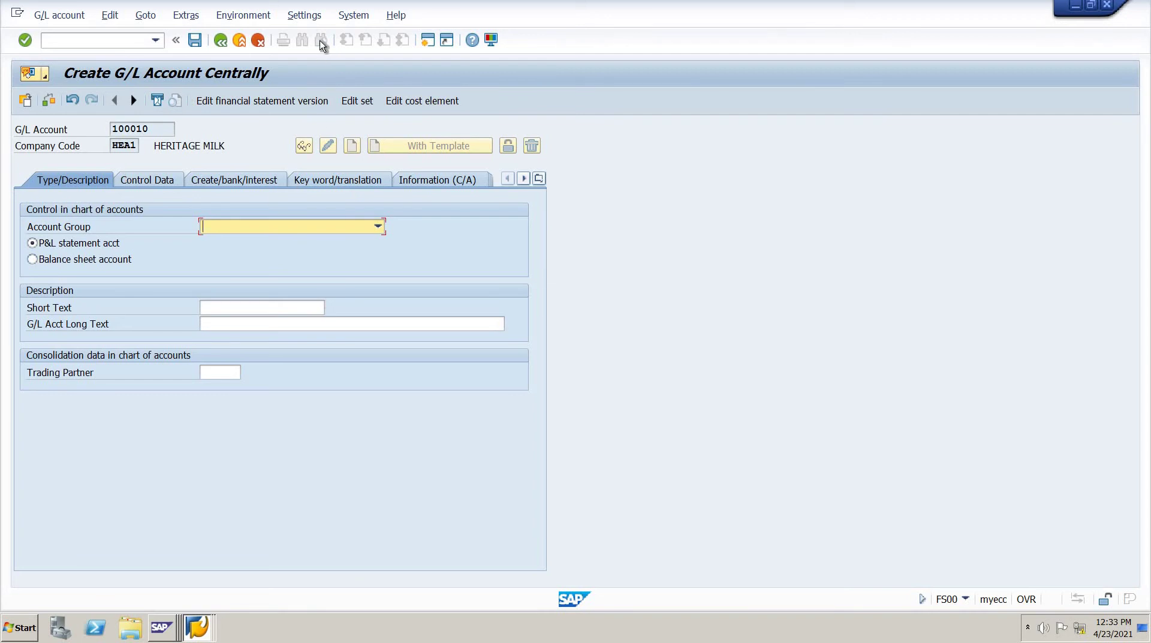
- Set the hierarchy display to Display accounts in navigation tree and acknowledge the restart notice
left_click(307, 22)
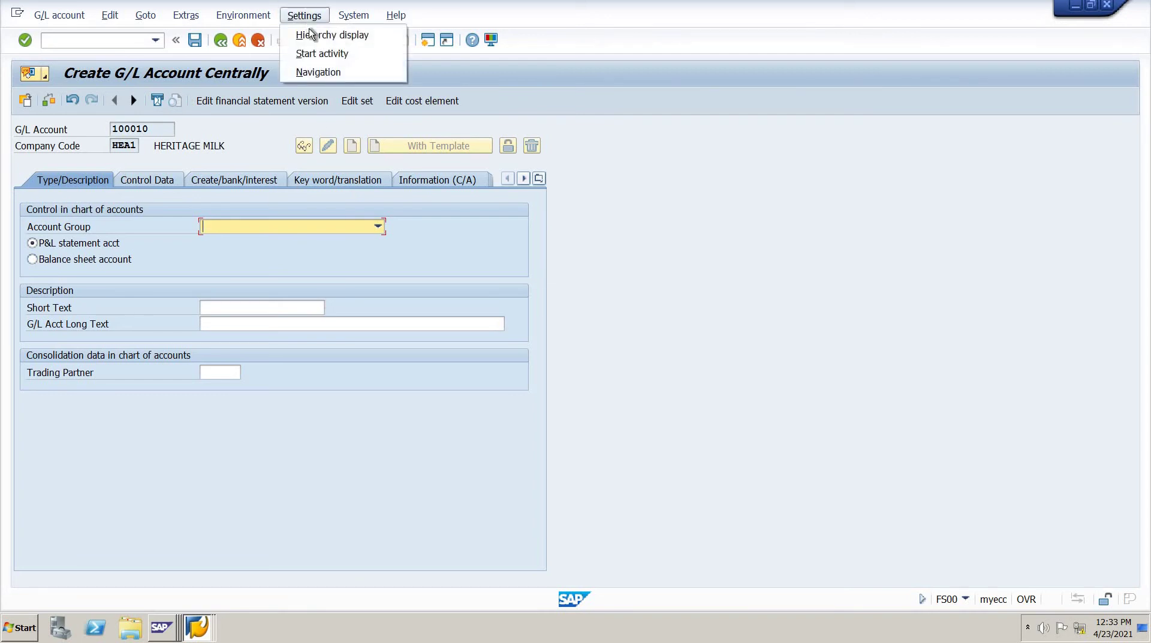
left_click(314, 38)
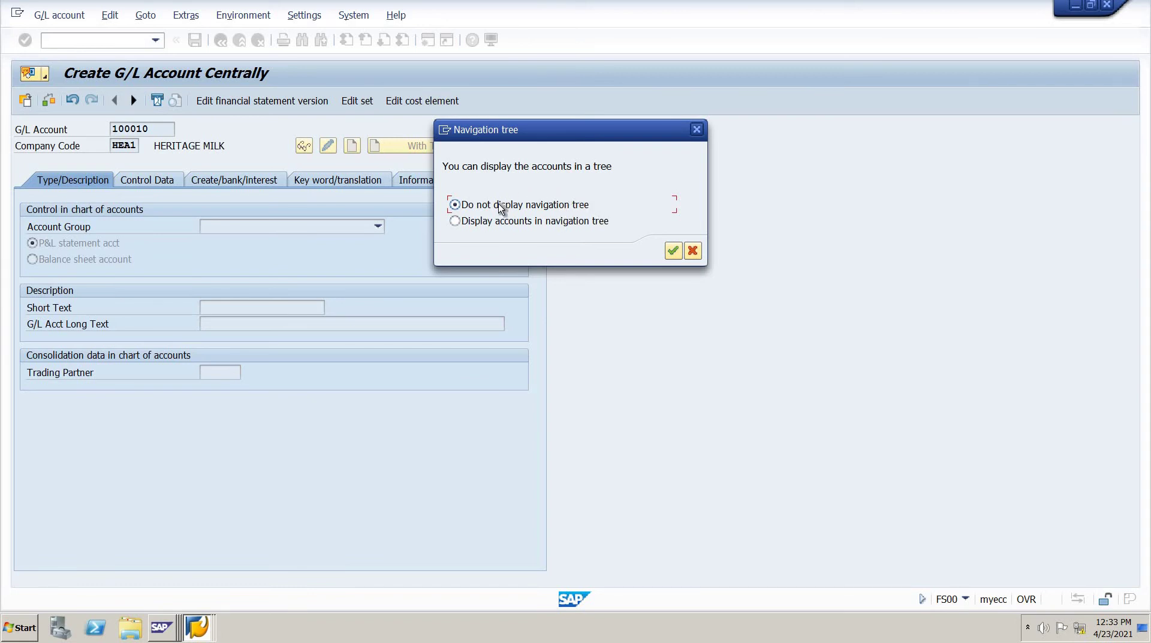
left_click(477, 223)
key("Return")
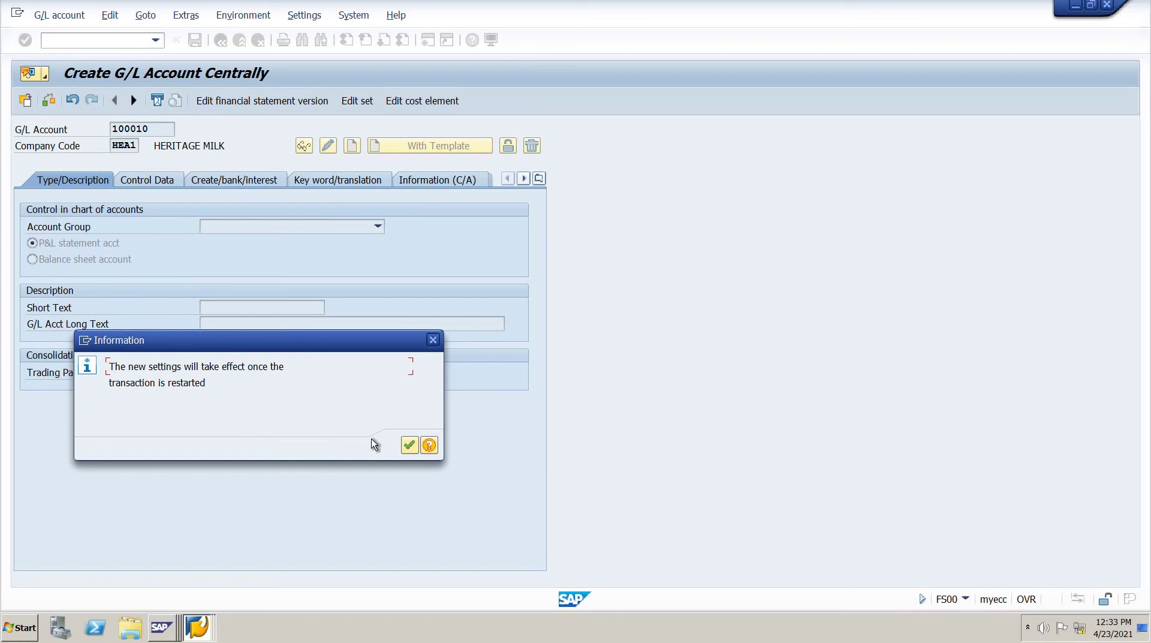
left_click(408, 444)
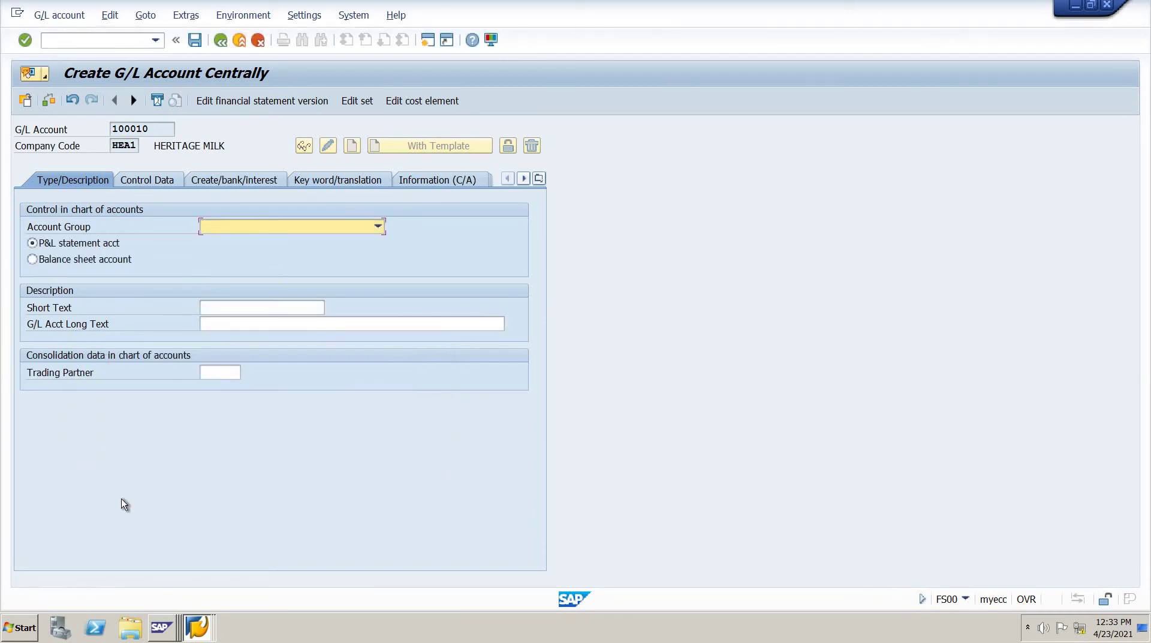
- Restart the G/L account transaction in this session with the command /nfs00
left_click(90, 39)
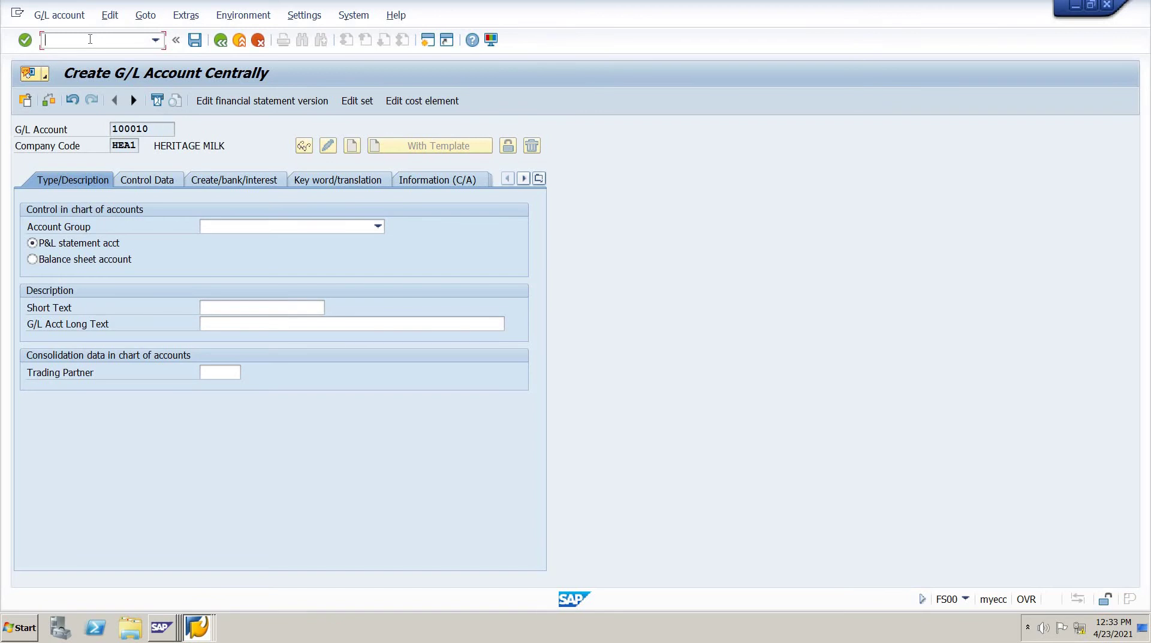
type("/nfs00")
key("Return")
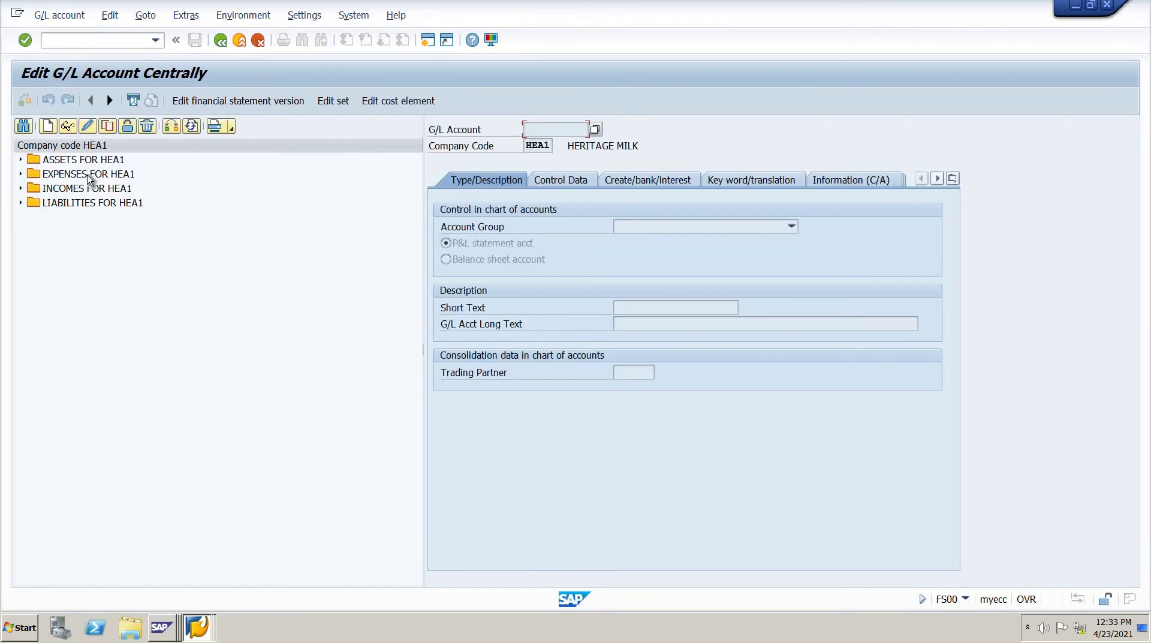
- Expand the assets, expenses, incomes and liabilities account groups of company code HEA1 in the navigation tree
left_click(21, 160)
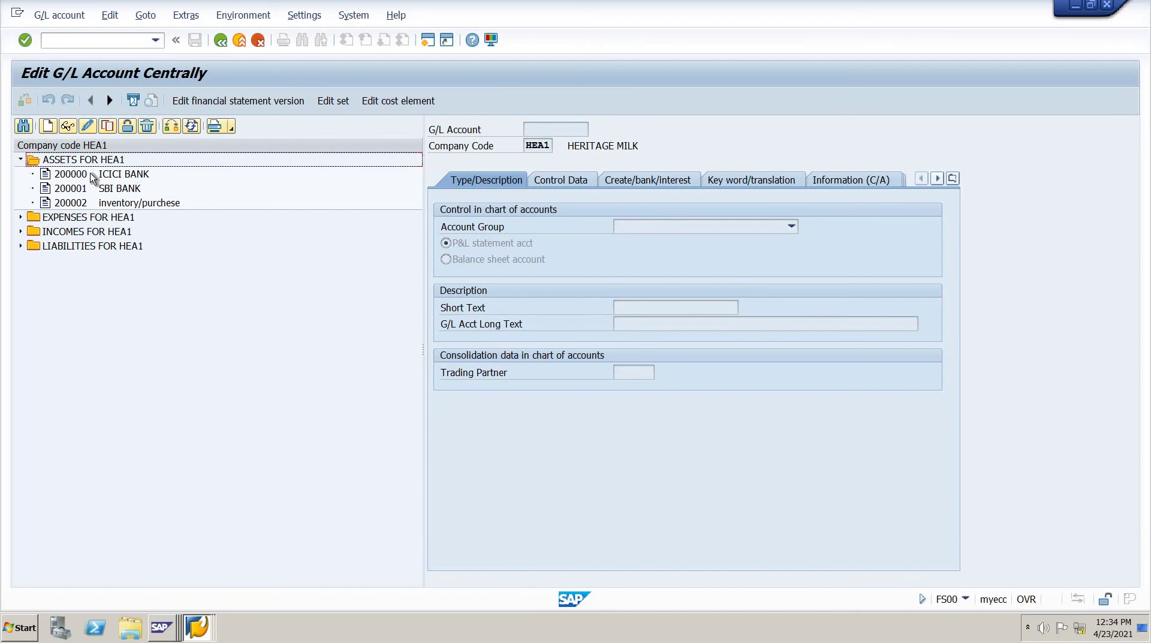
left_click(21, 218)
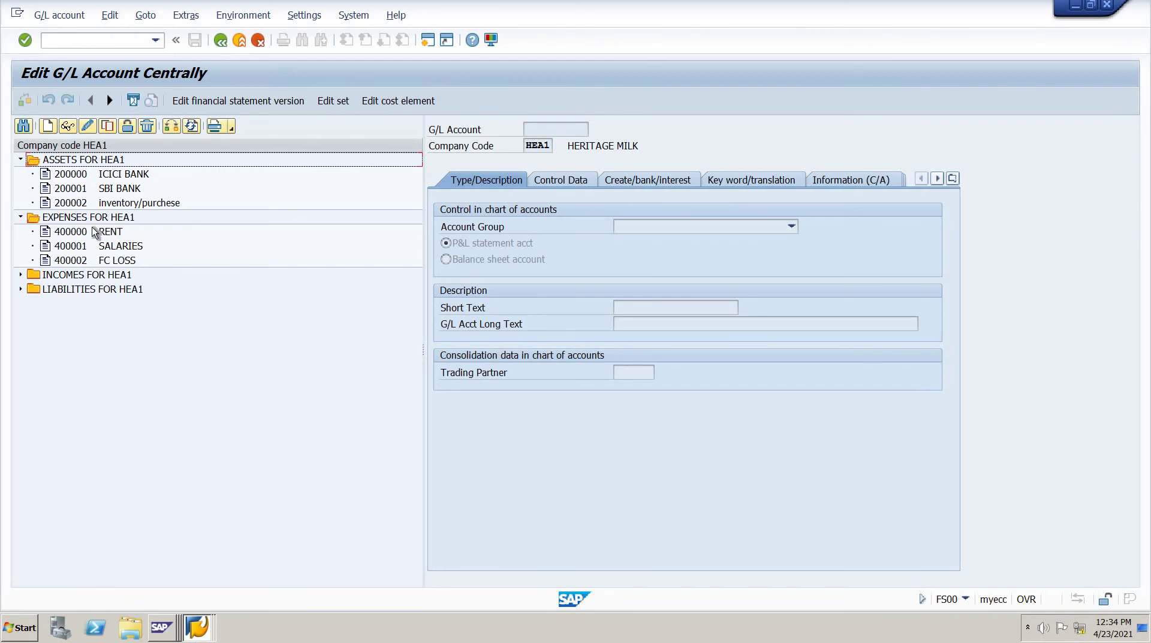
left_click(20, 275)
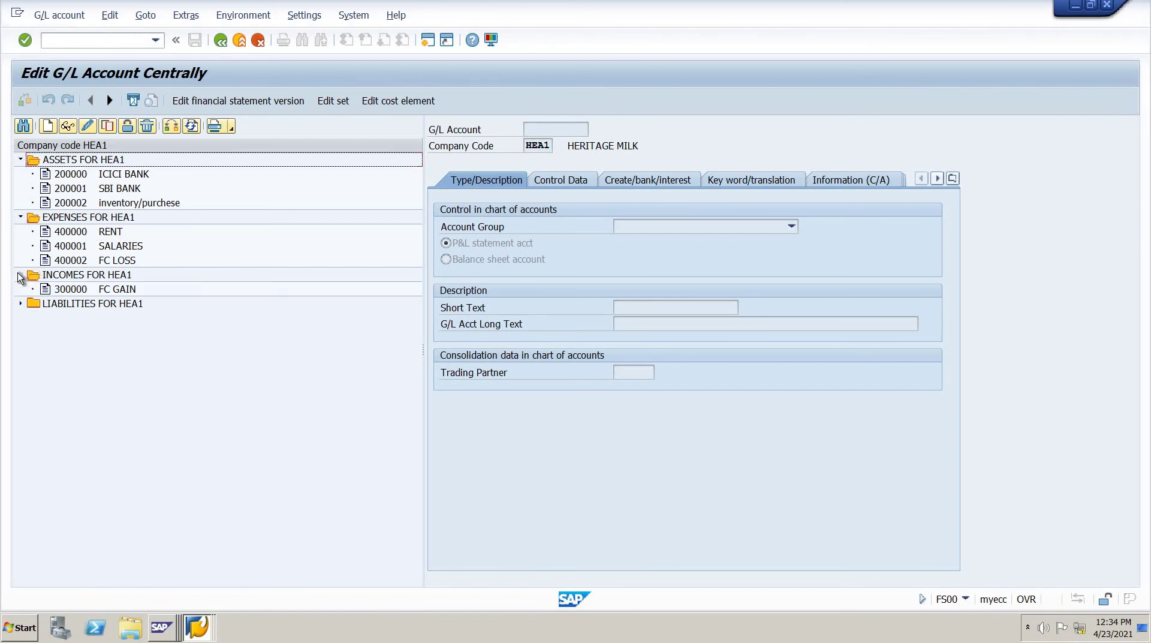
left_click(21, 304)
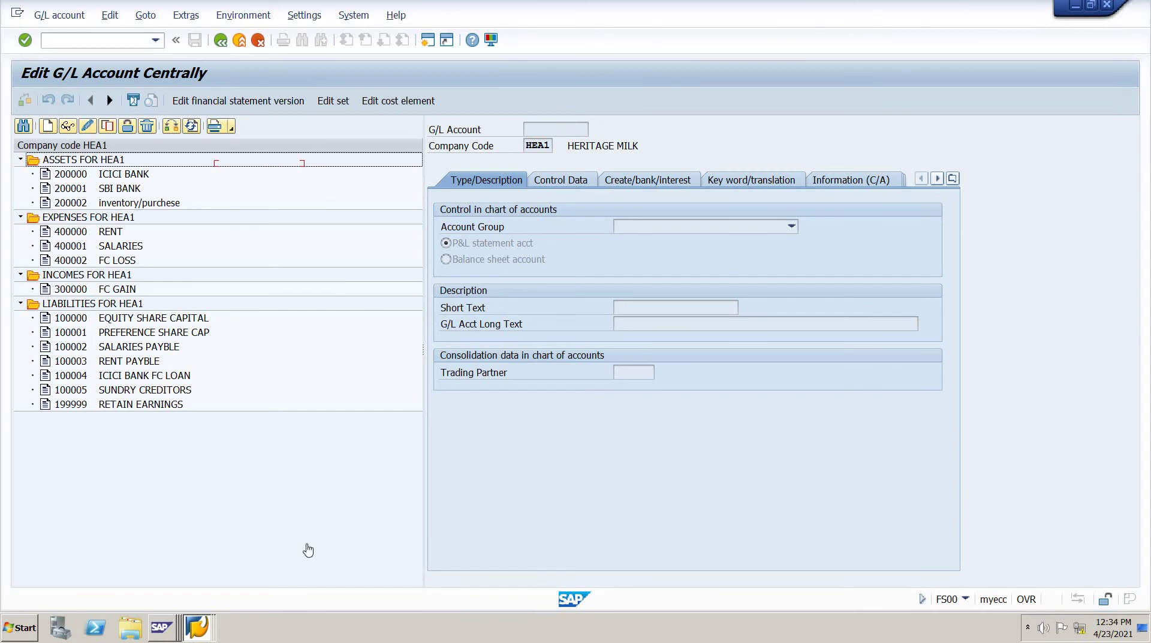
- Return the other Edit G/L Account Centrally session to SAP Easy Access with /n, and switch back to the session with the account tree
left_click(194, 627)
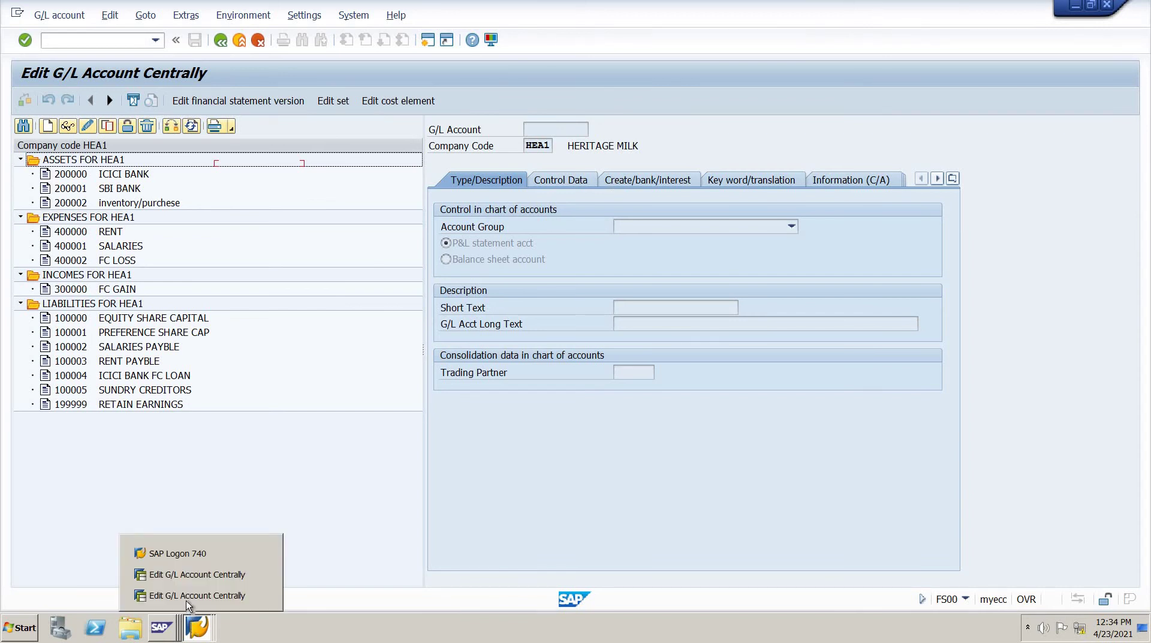
left_click(258, 594)
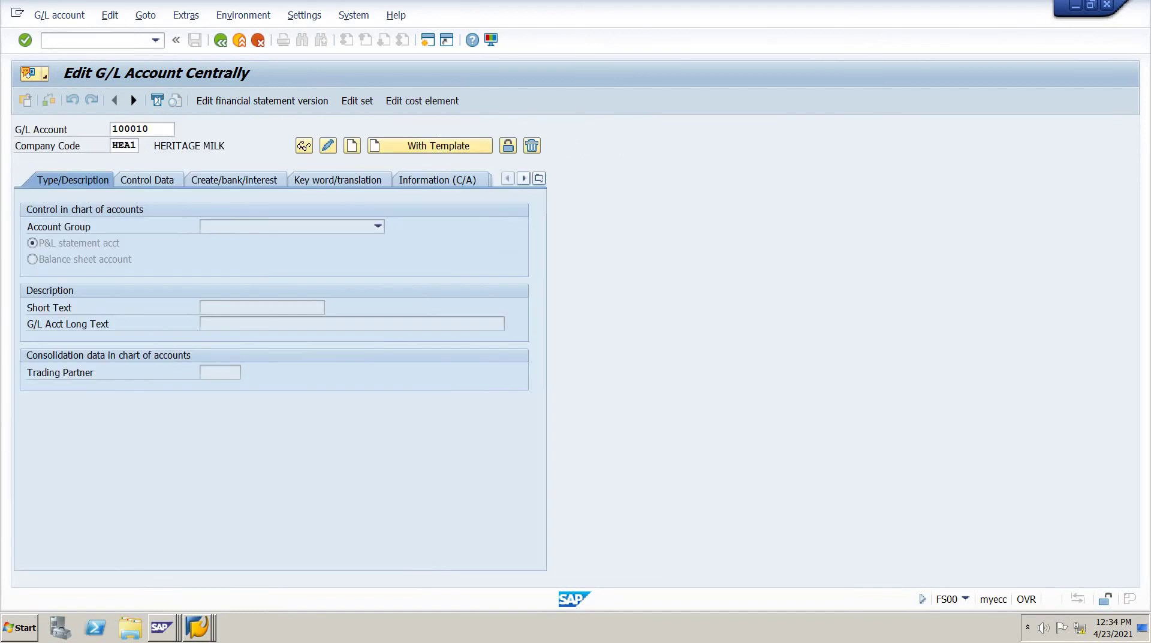
left_click(137, 40)
type("/n")
key("Return")
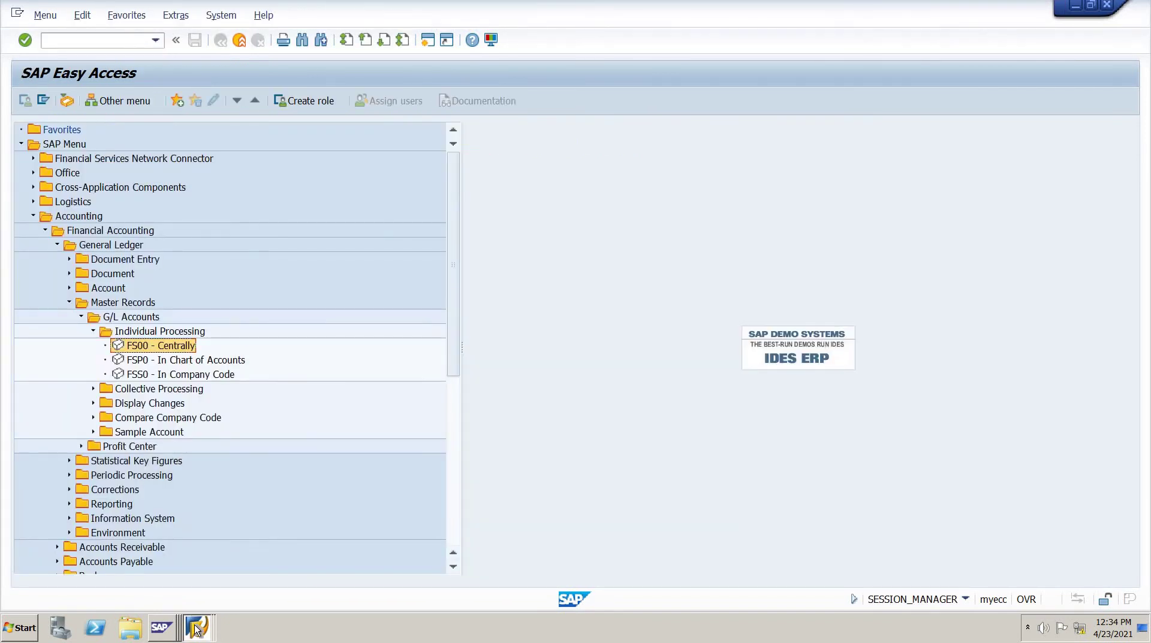
mouse_move(196, 629)
left_click(186, 570)
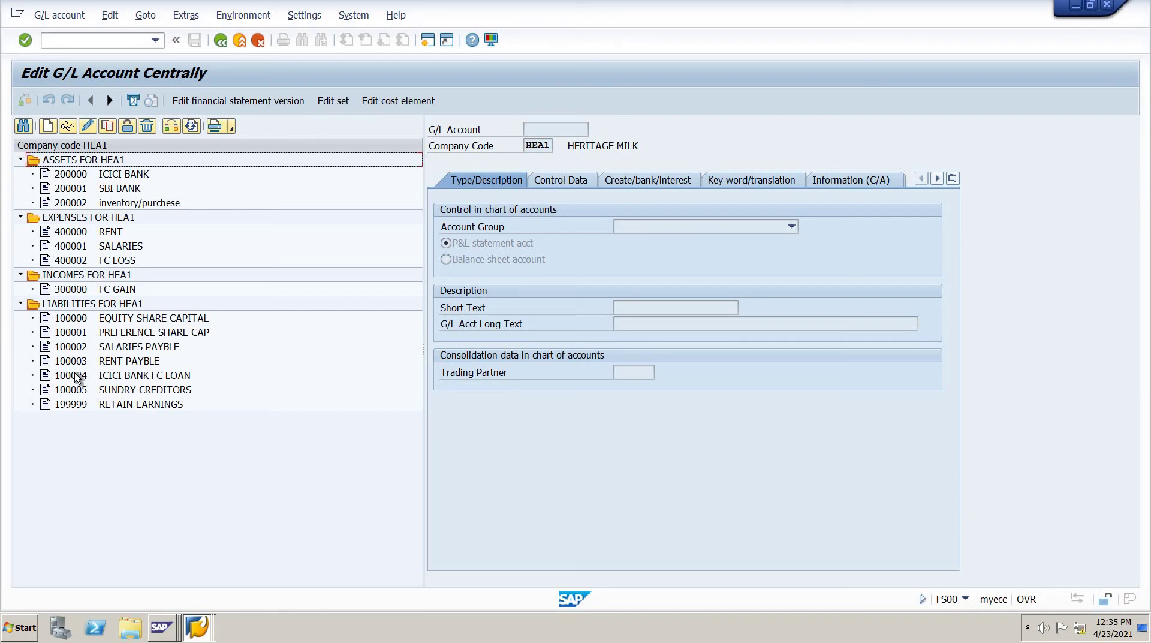
- Open liability account 100000 EQUITY SHARE CAPITAL in change mode and review its Control Data and Create/bank/interest data
double_click(101, 323)
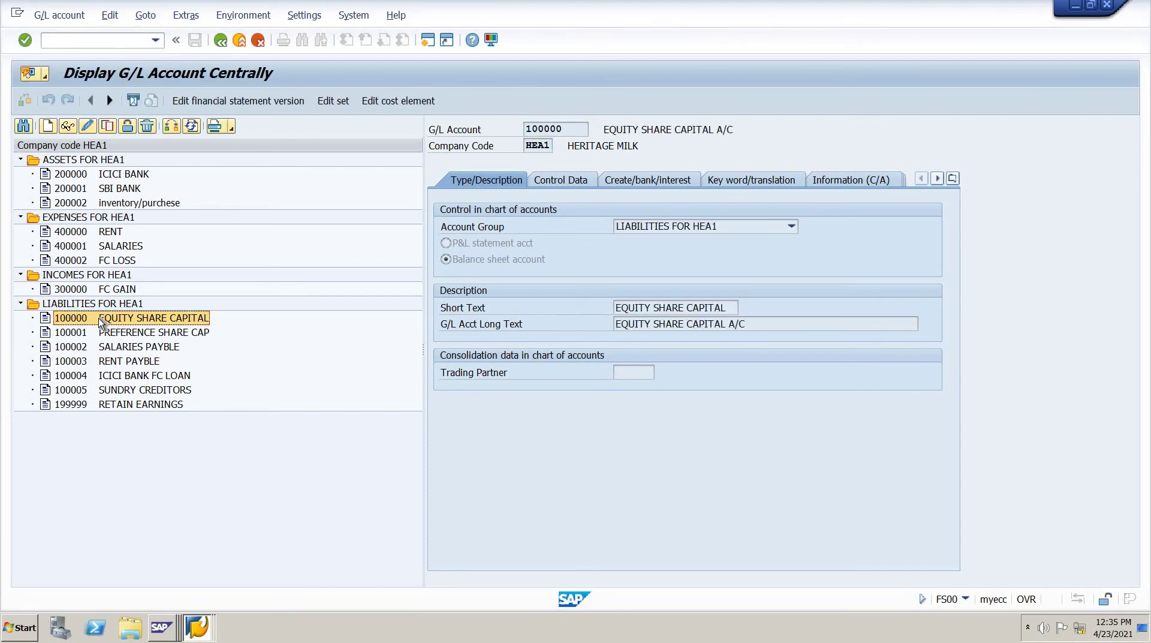
left_click(88, 122)
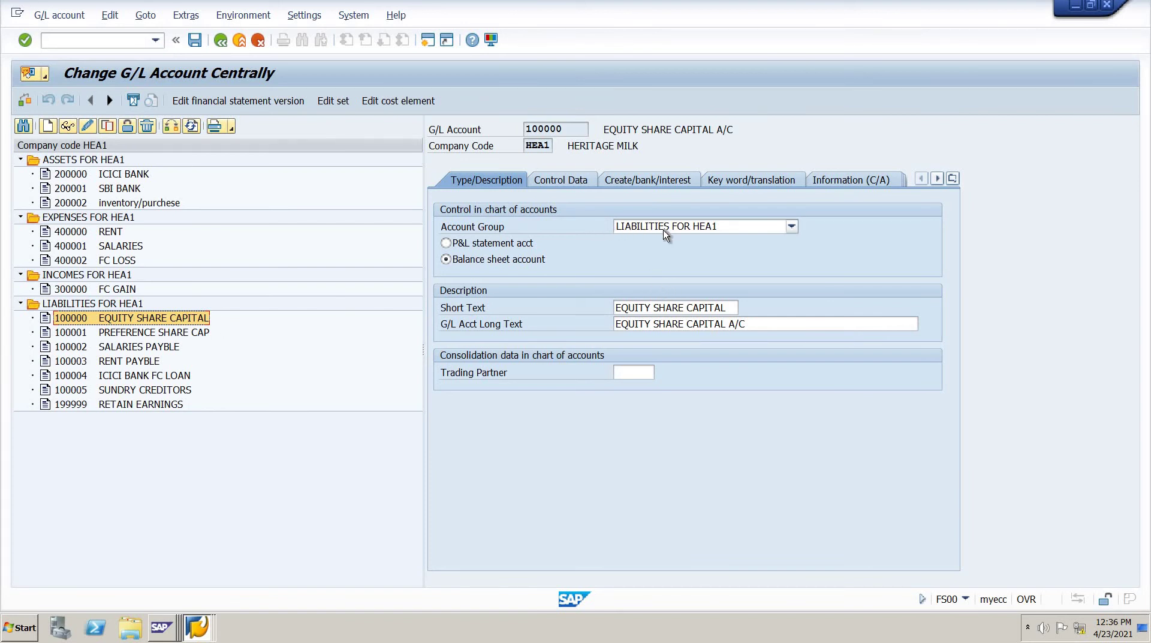
left_click(566, 186)
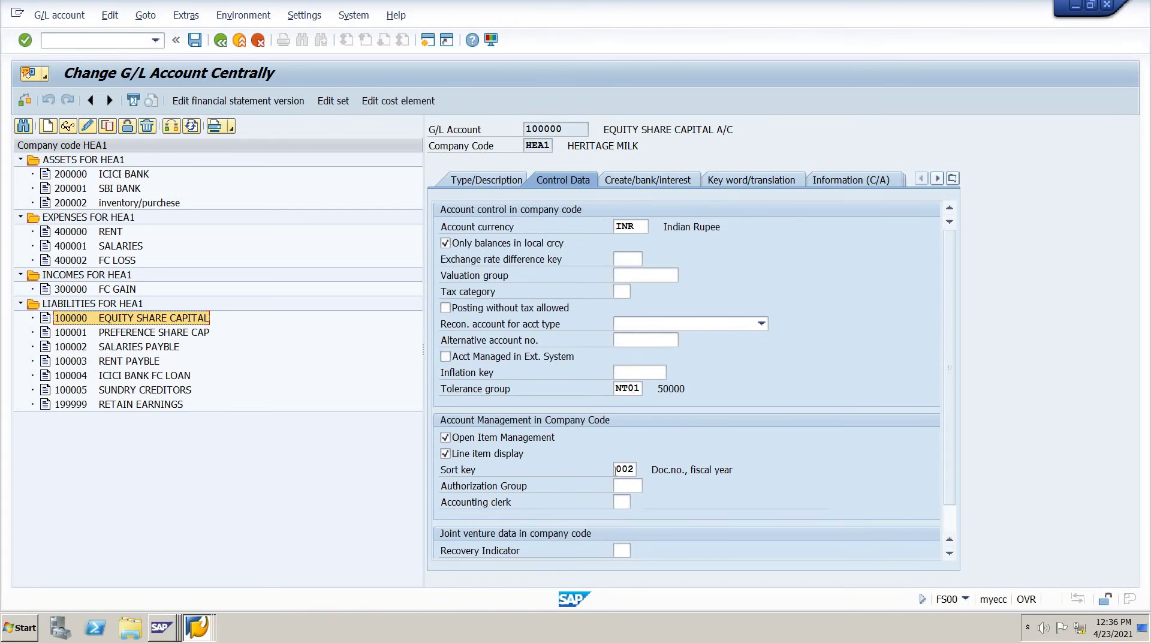
left_click(631, 174)
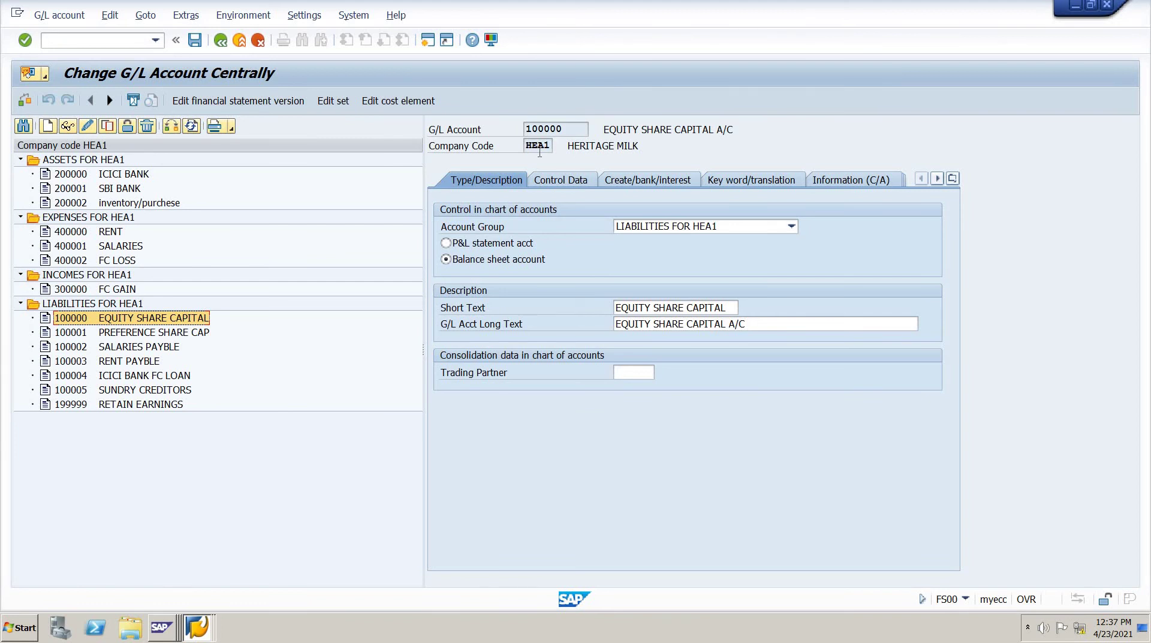
- Look at the Change Company Code dialog for the account tree and close it without choosing another code
left_click(169, 129)
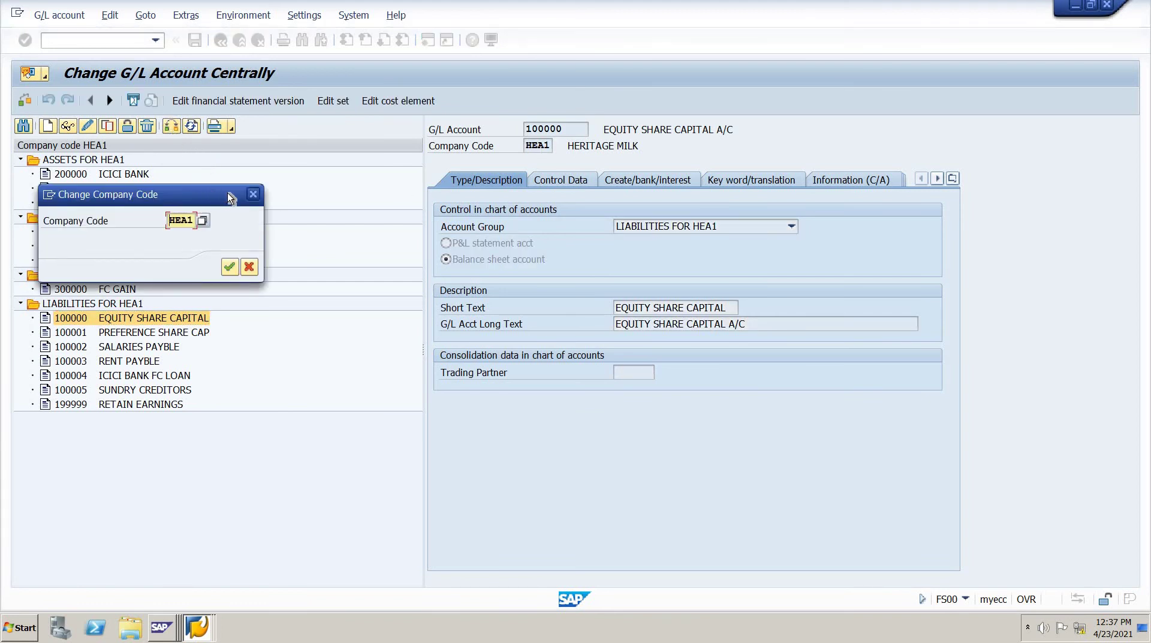
left_click(253, 195)
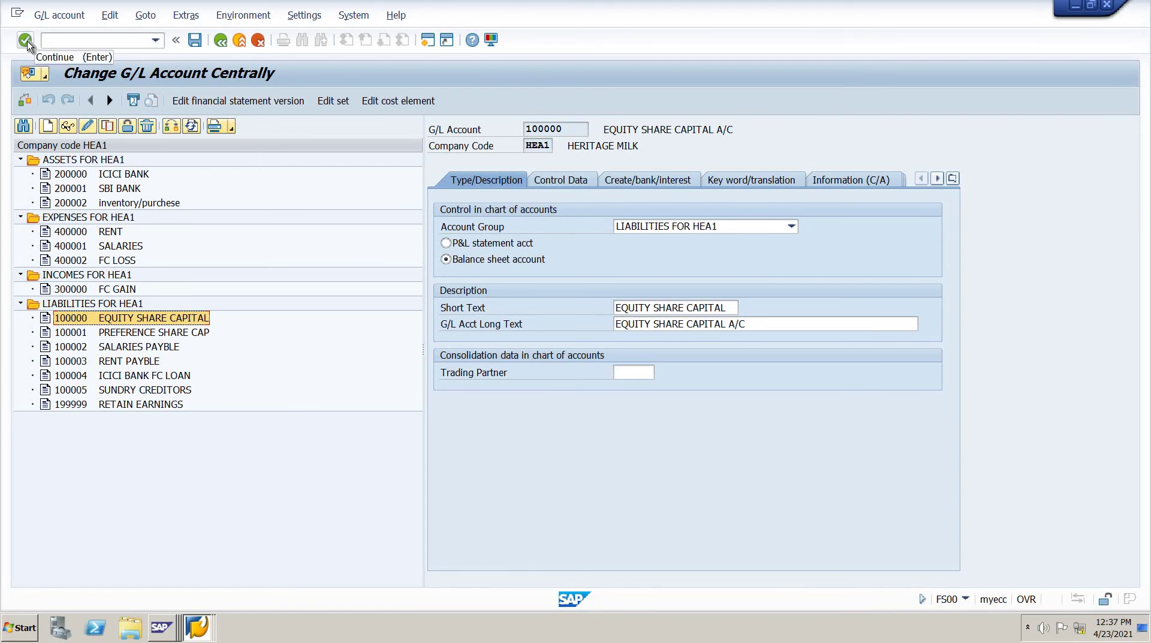
- Hide the command field and show it again, and look over the available G/L account commands
left_click(59, 42)
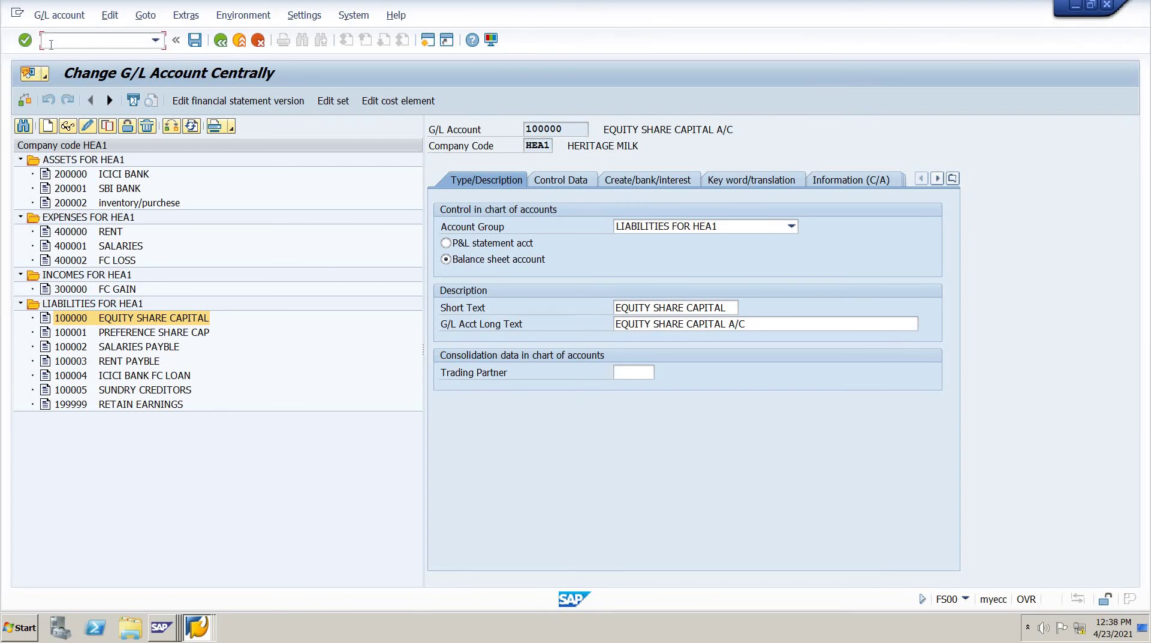
left_click(176, 41)
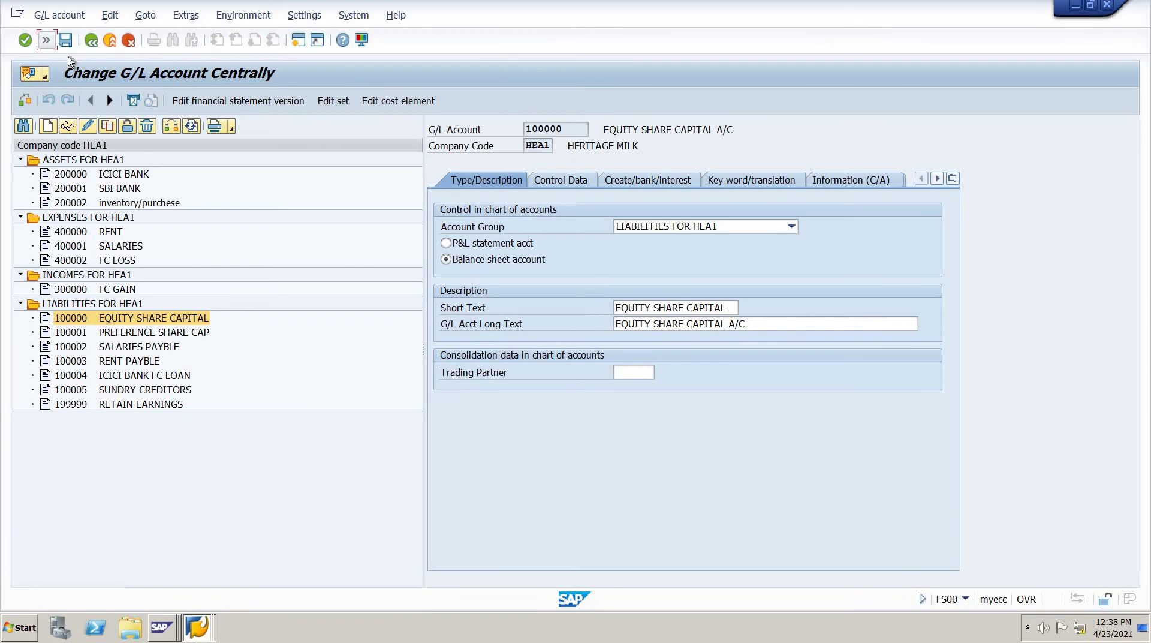
left_click(46, 40)
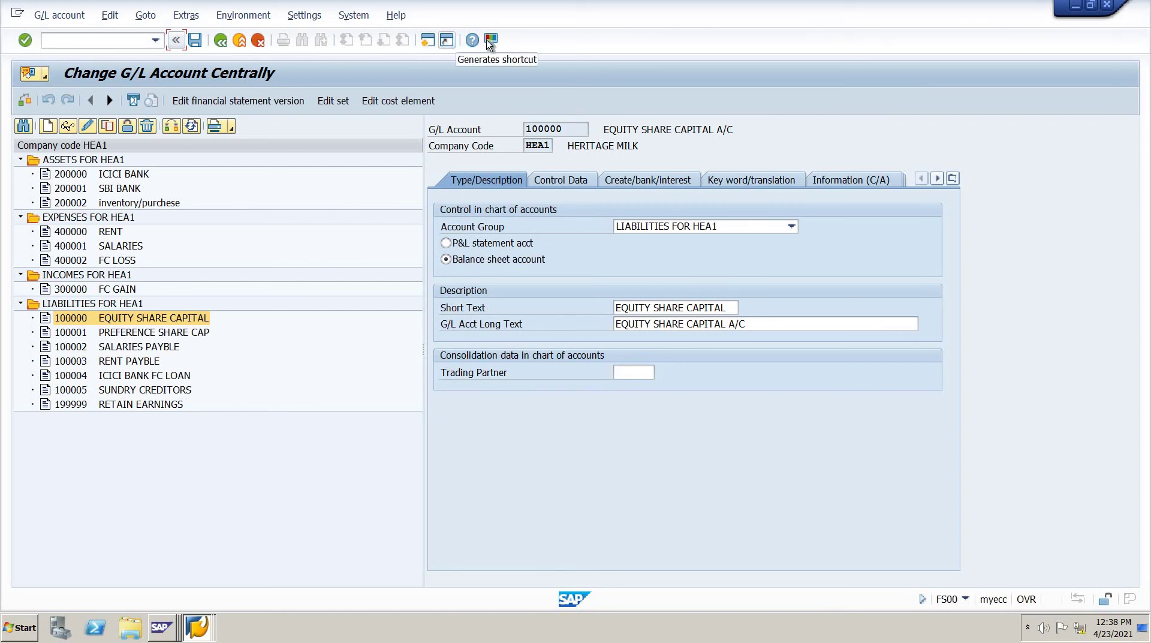
left_click(69, 18)
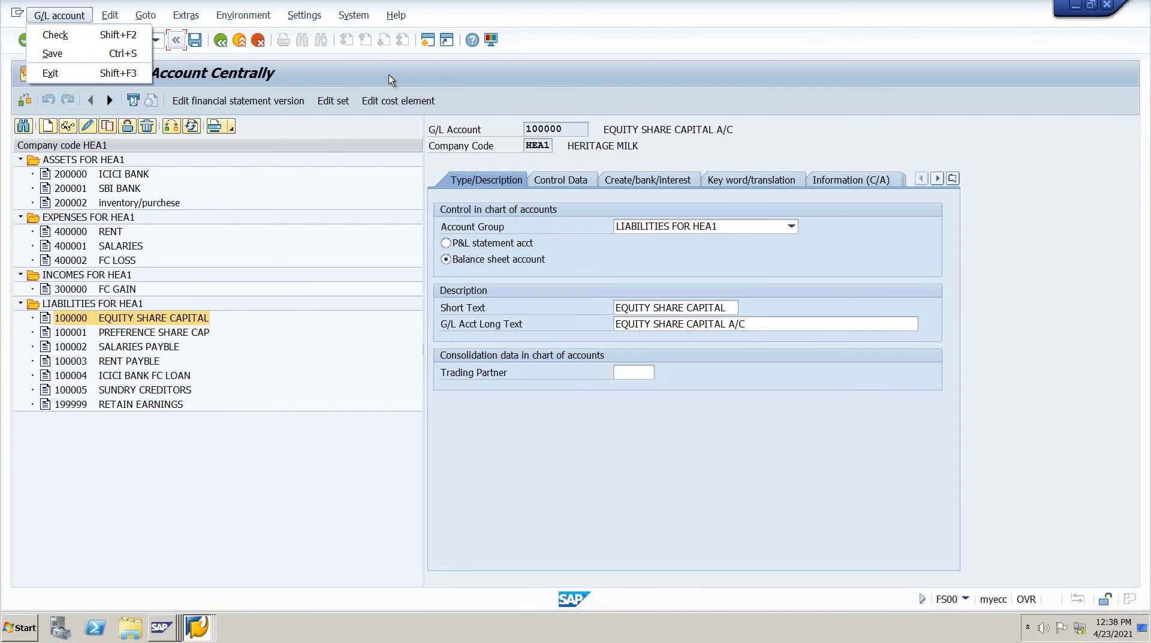
key("Escape")
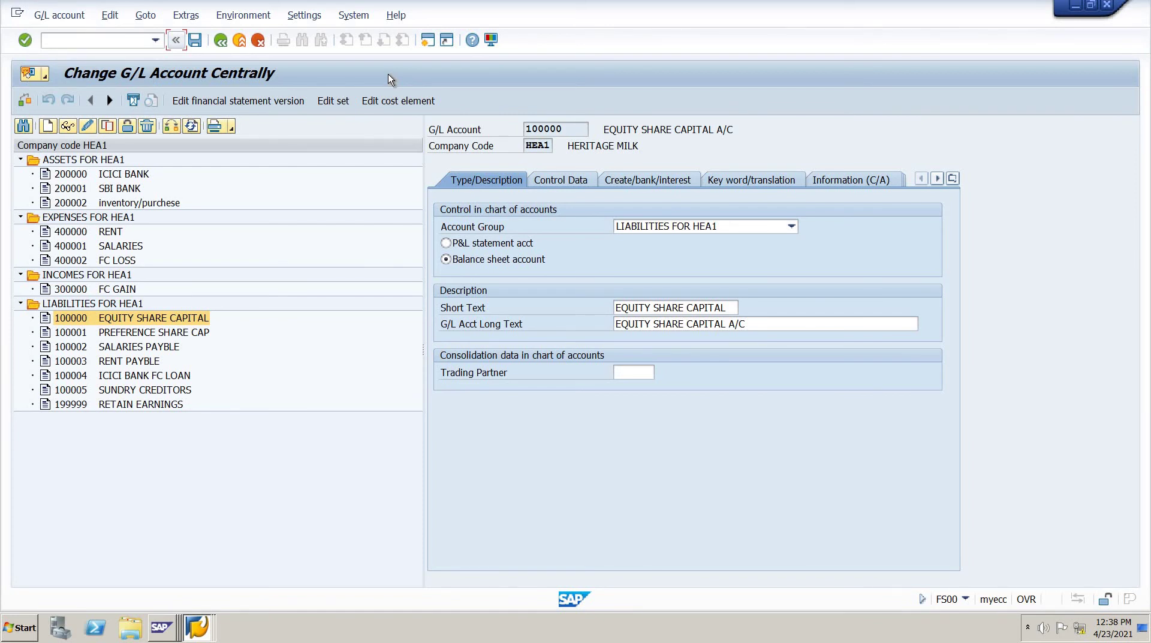
- Set the hierarchy display to not show the navigation tree, and restart the transaction with /nfs00 to apply it
left_click(327, 18)
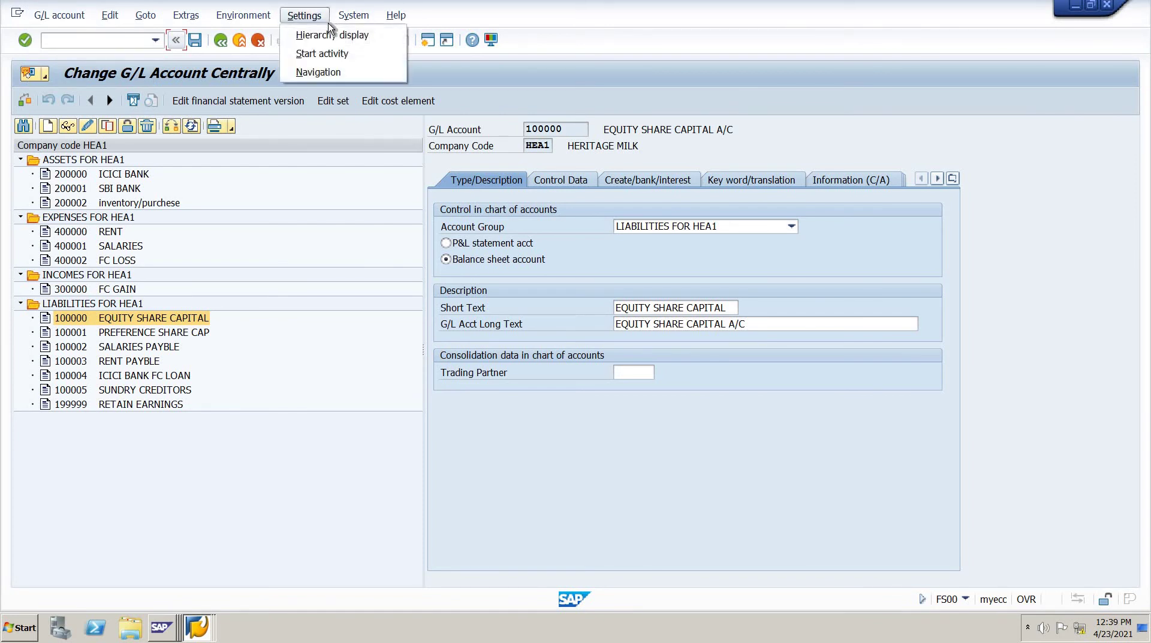
left_click(333, 35)
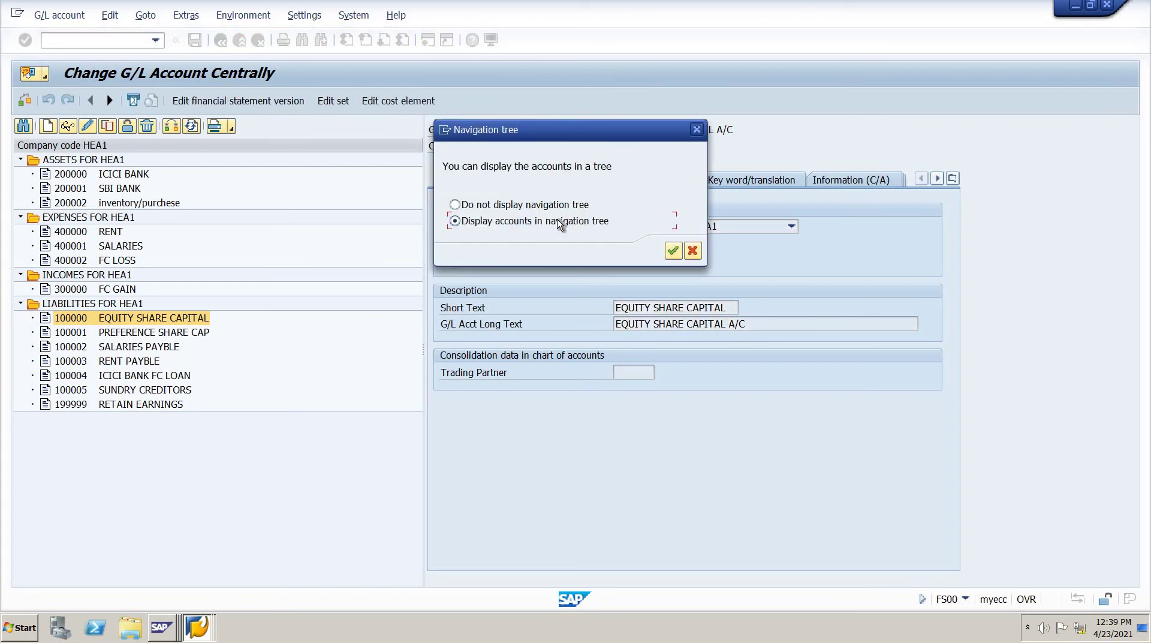
left_click(526, 207)
left_click(672, 251)
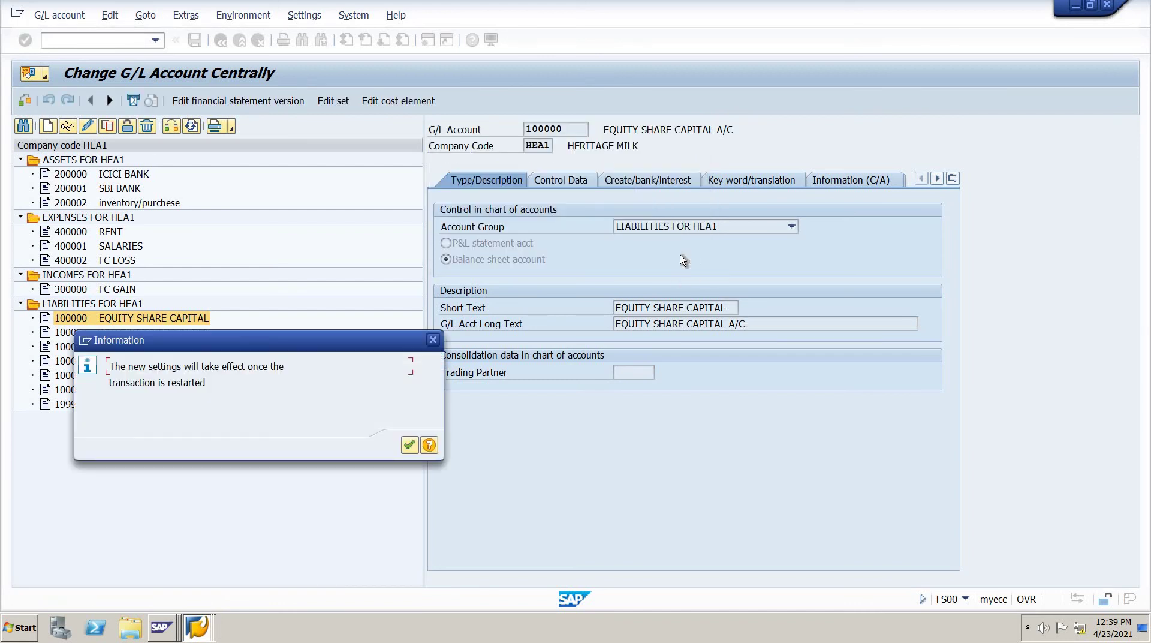
left_click(410, 444)
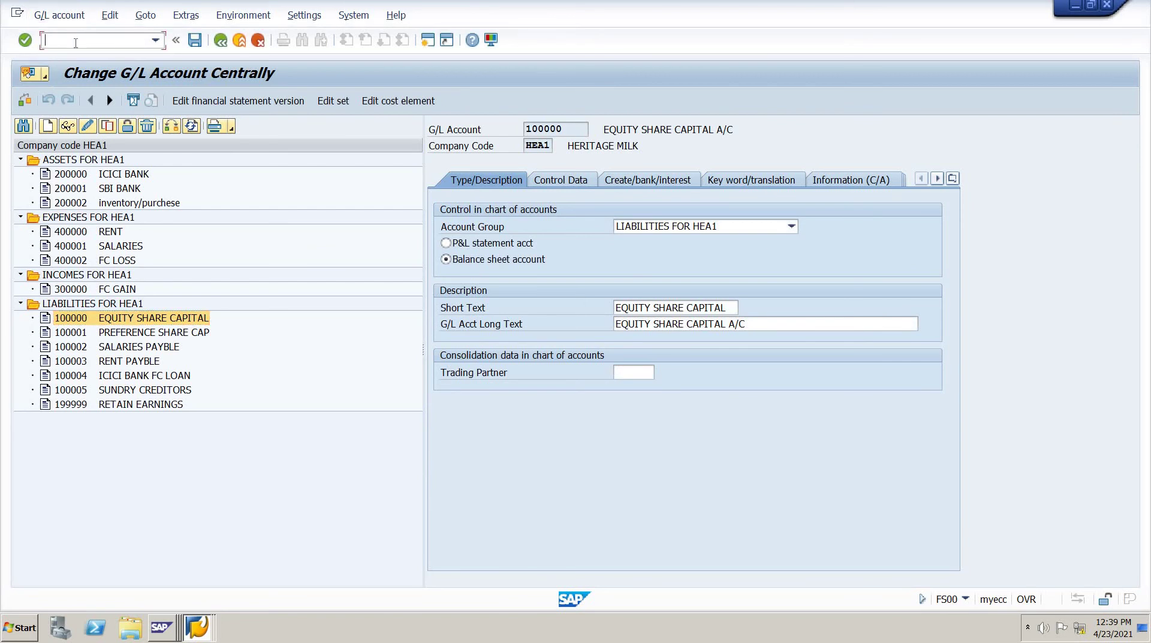
type("nfs00")
key("Return")
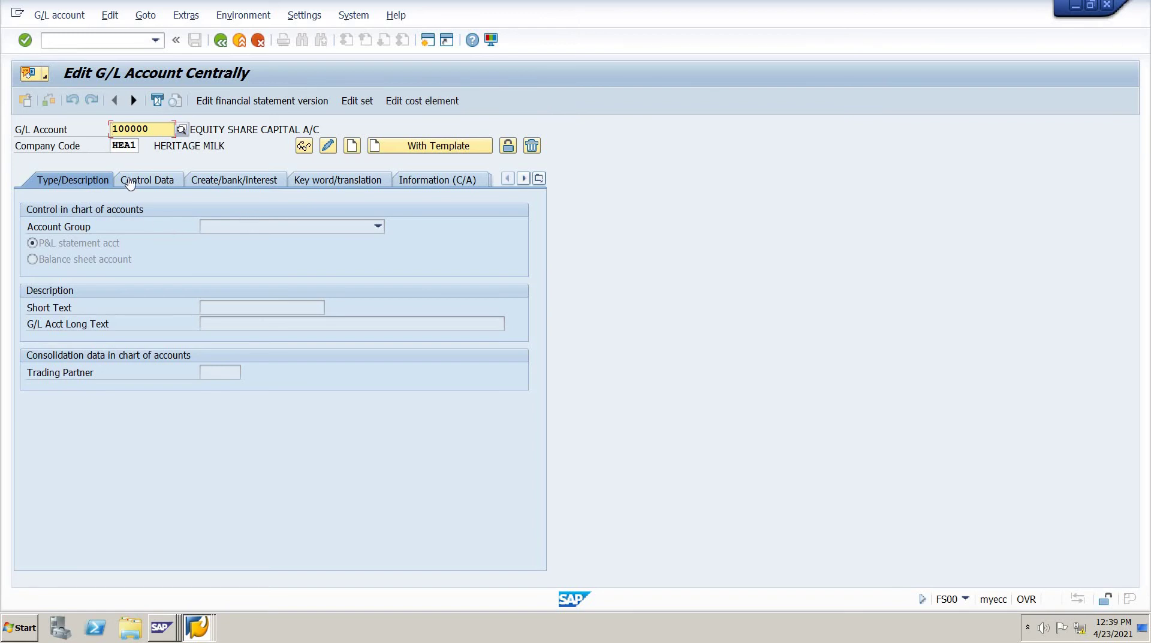
- Try to create G/L account 100000 in company code HEA1, and clear the account number
left_click(353, 146)
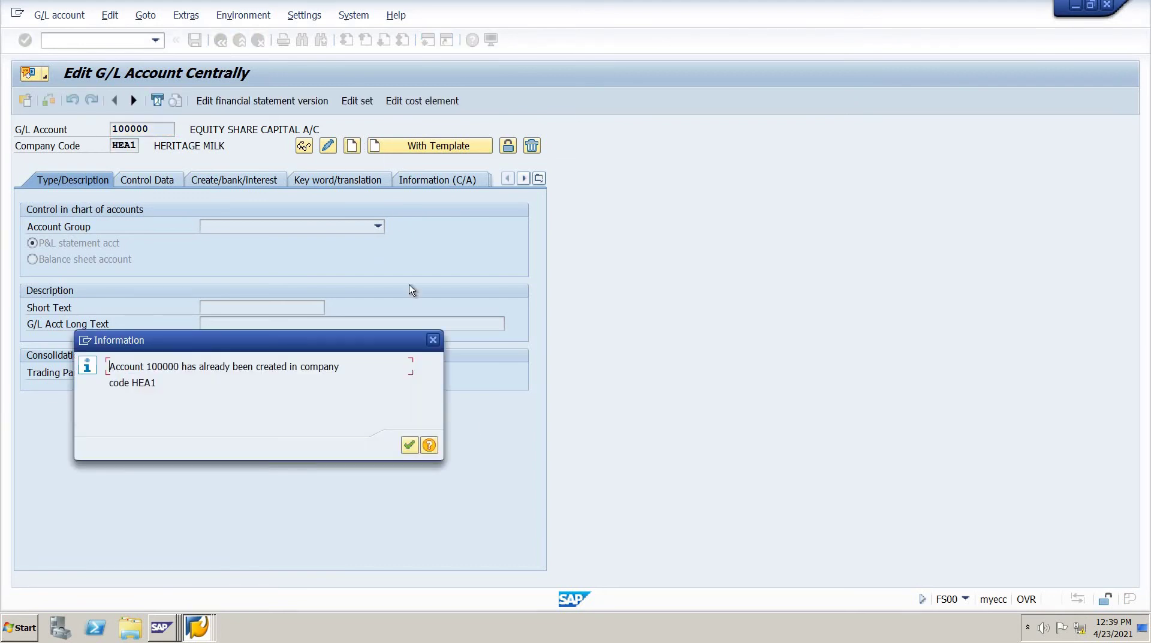
left_click(409, 444)
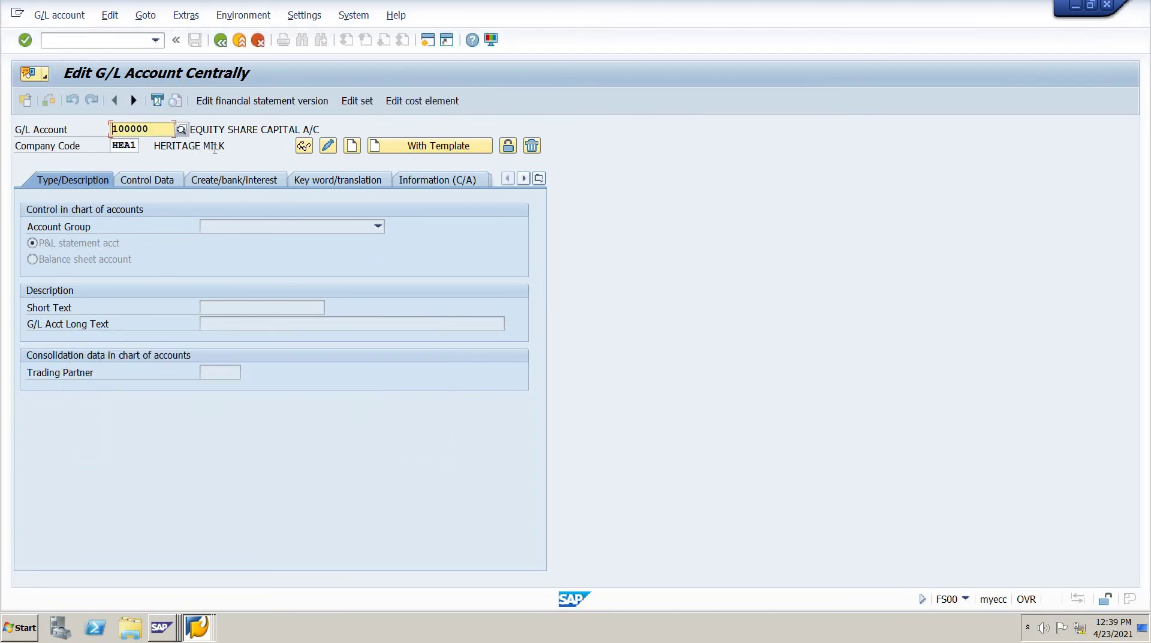
left_click(154, 133)
key("BackSpace")
key("BackSpace")
key("BackSpace")
key("BackSpace")
key("BackSpace")
key("BackSpace")
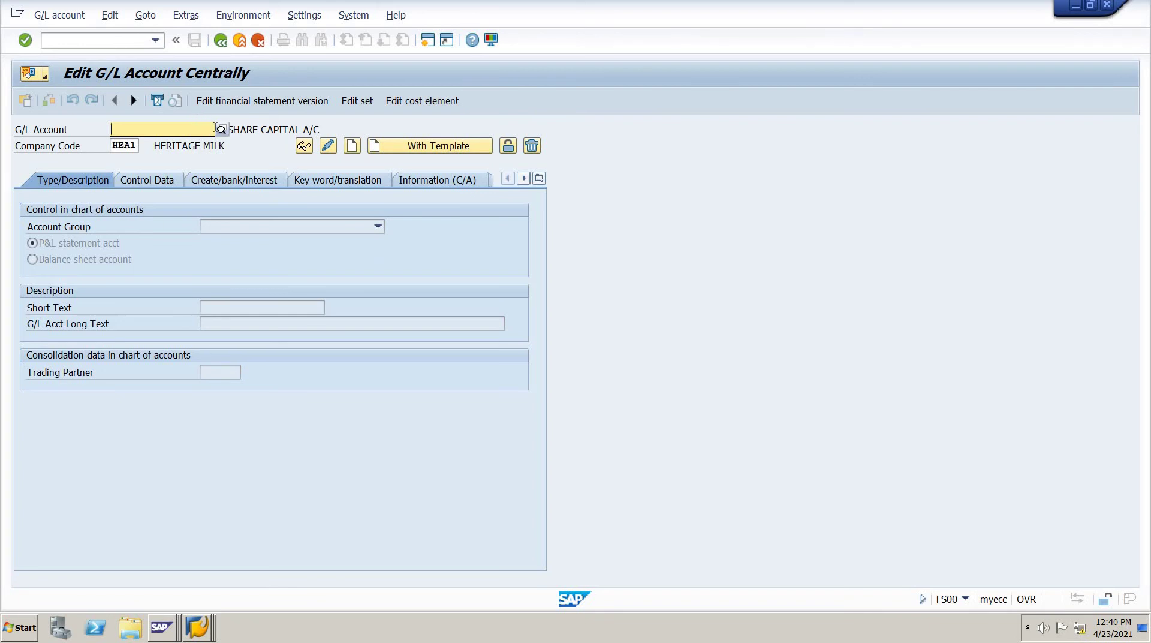
- List the existing G/L accounts in chart of accounts HEA1 to check the used numbers, and close the list
left_click(222, 130)
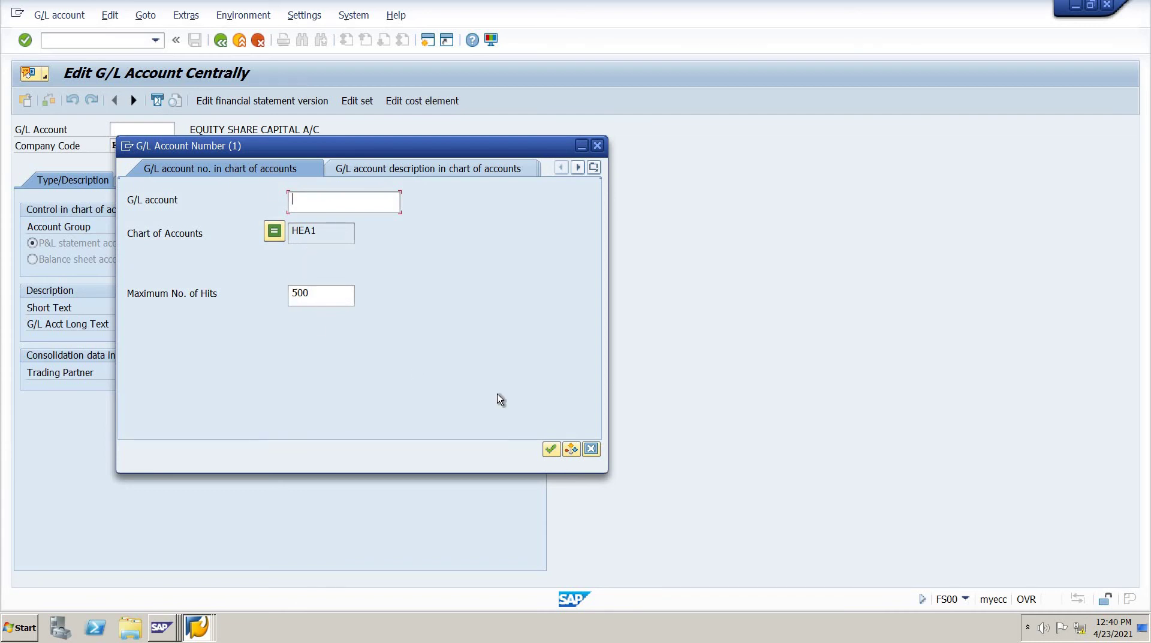
left_click(553, 455)
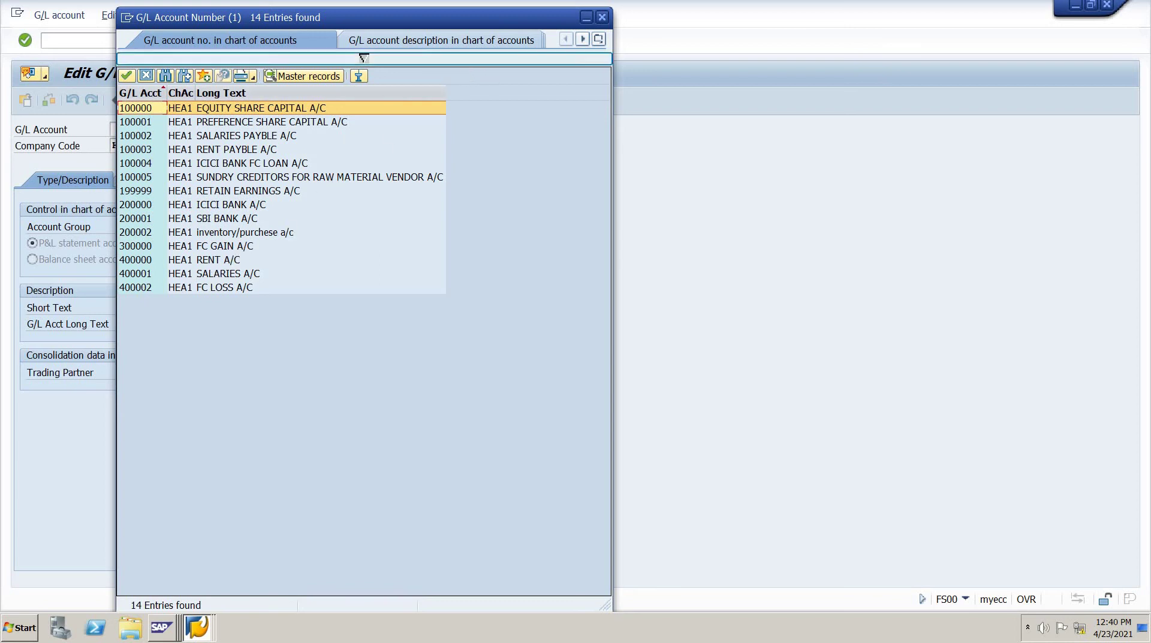
left_click(602, 16)
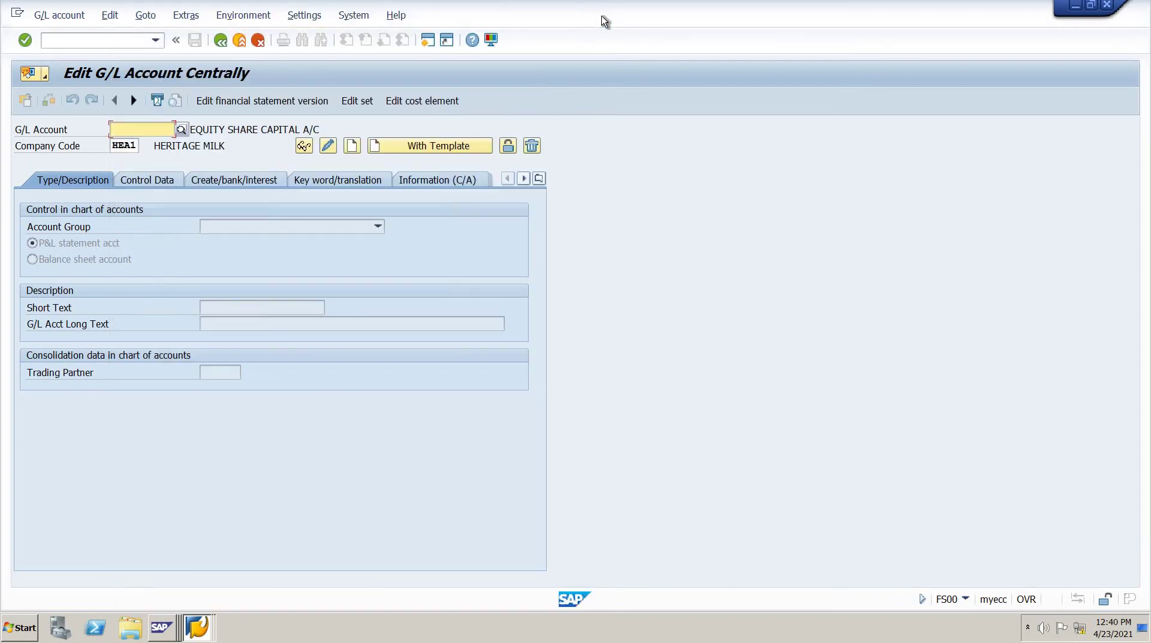
- Start creating G/L account 400003 in company code HEA1 as a P&L statement account in account group EXPENSES FOR HEA1
type("400003")
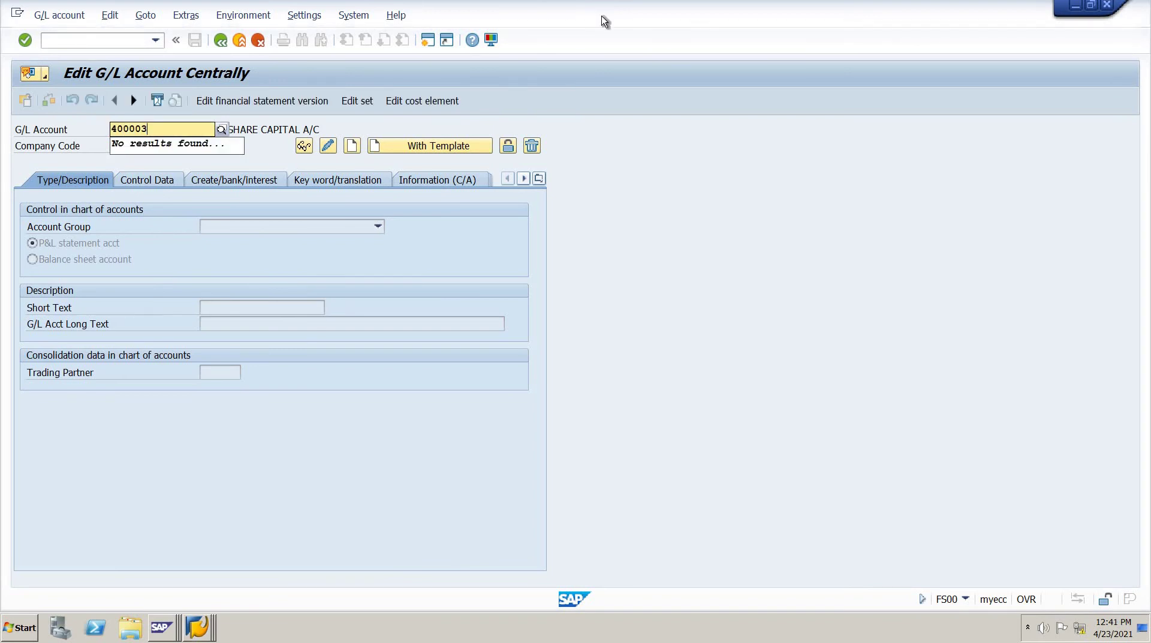
left_click(351, 146)
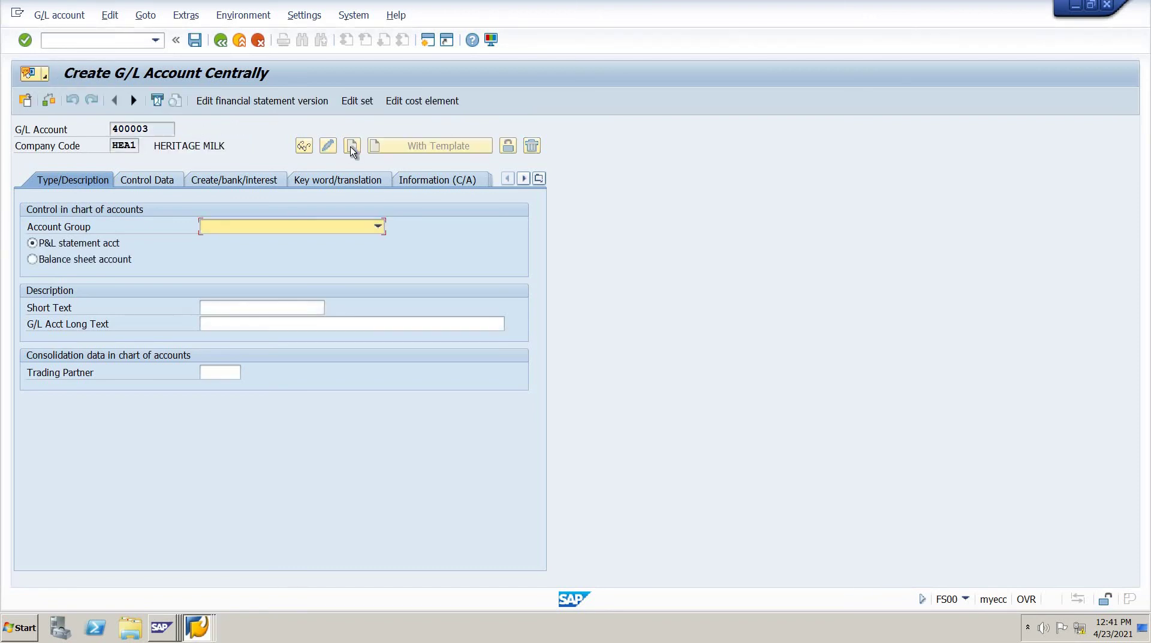
left_click(210, 229)
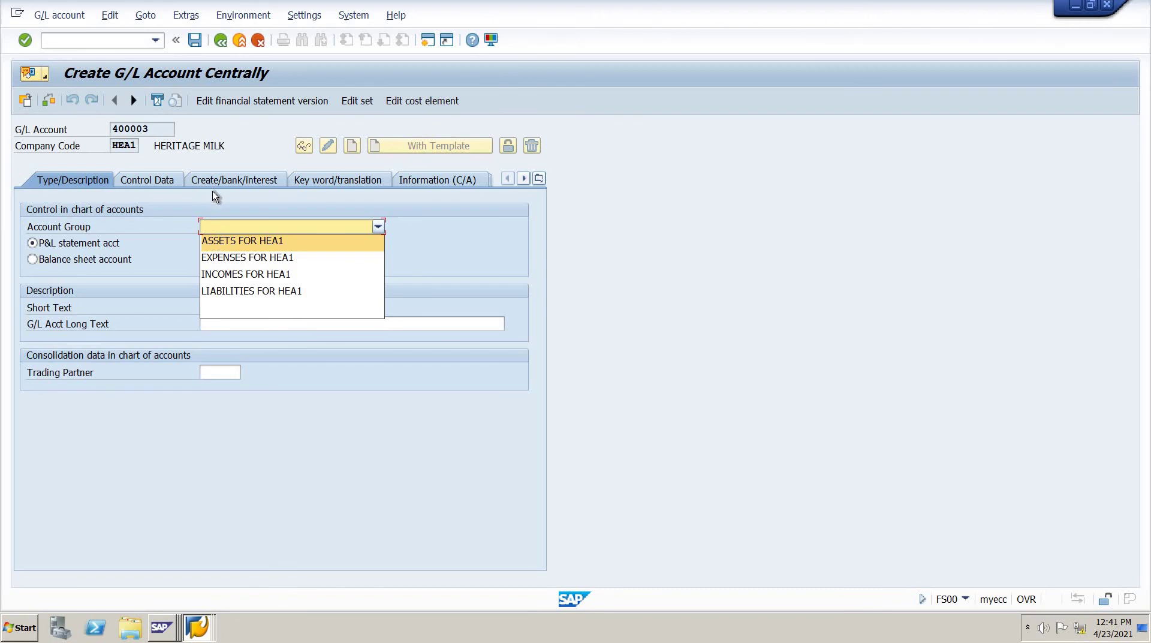
left_click(239, 257)
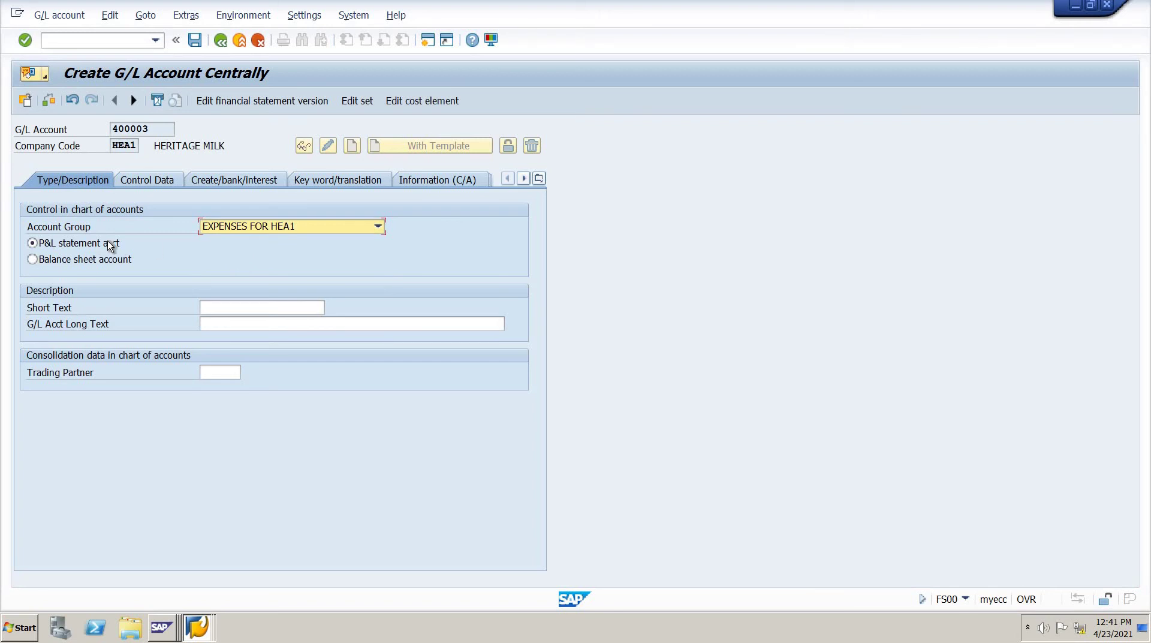
left_click(90, 246)
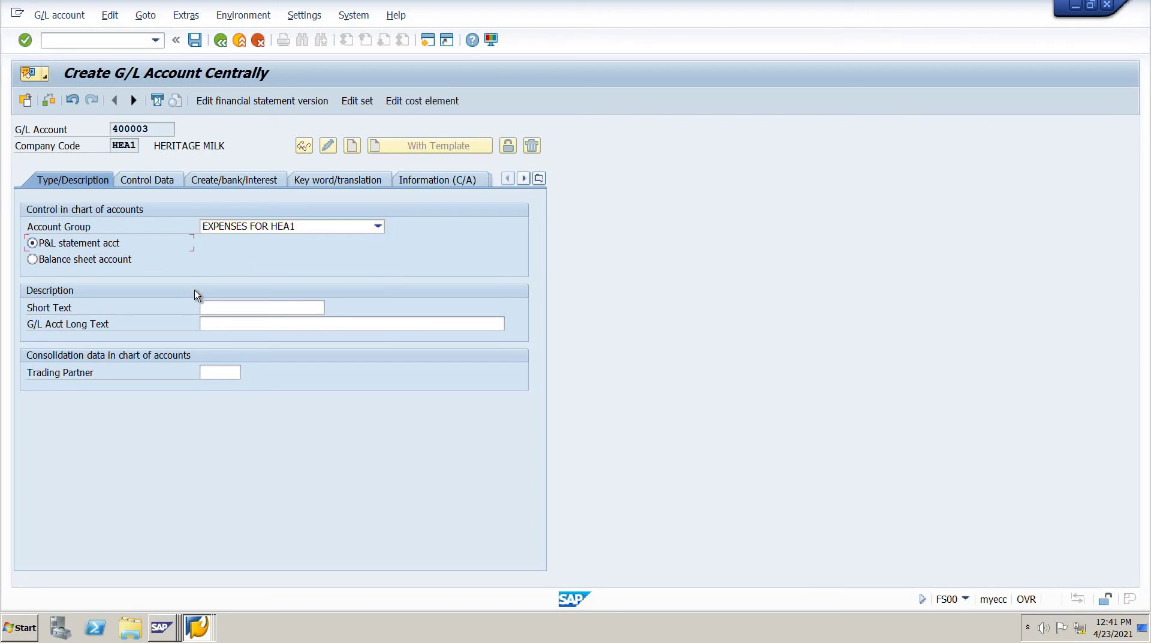
left_click(206, 307)
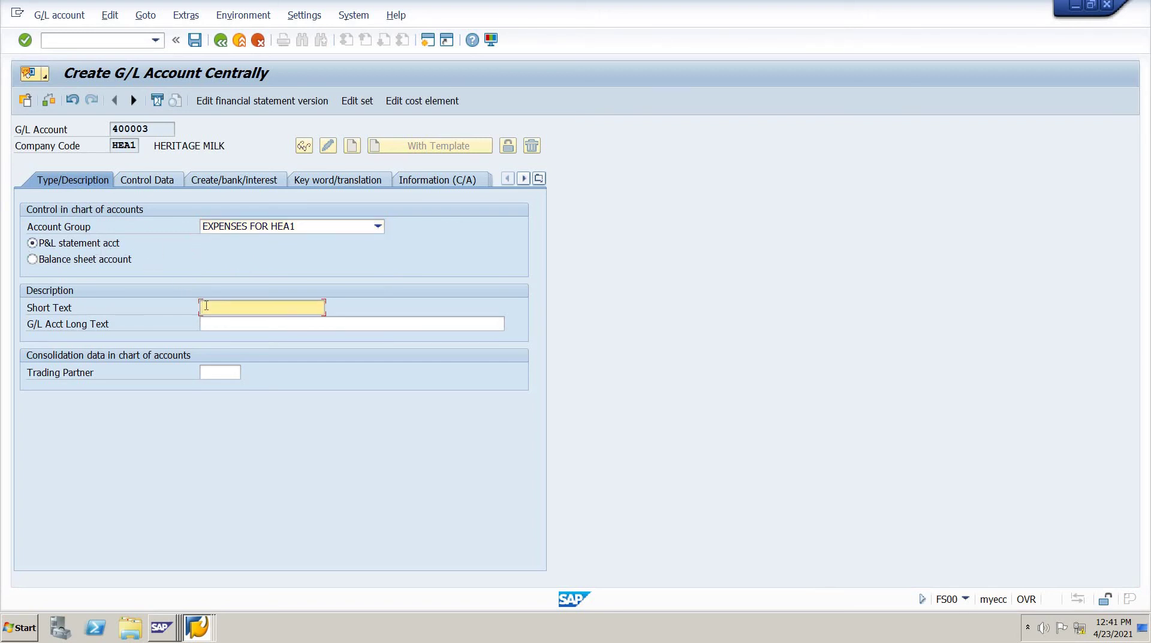
type("S")
key("BackSpace")
key("Escape")
key("BackSpace")
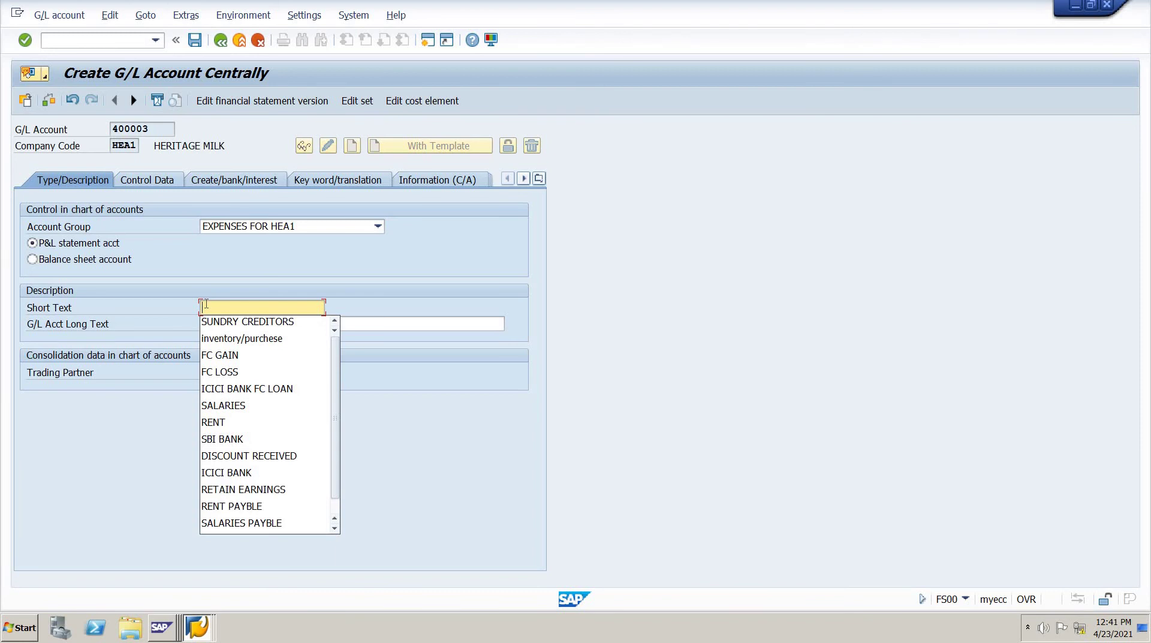
key("Escape")
key("BackSpace")
key("Escape")
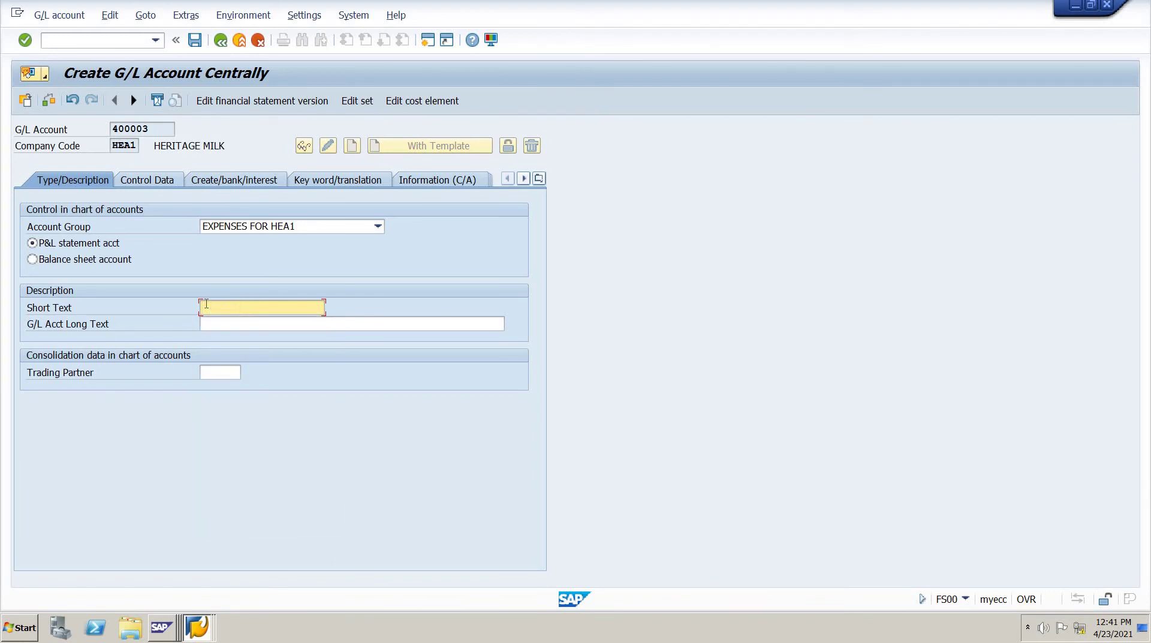
key("BackSpace")
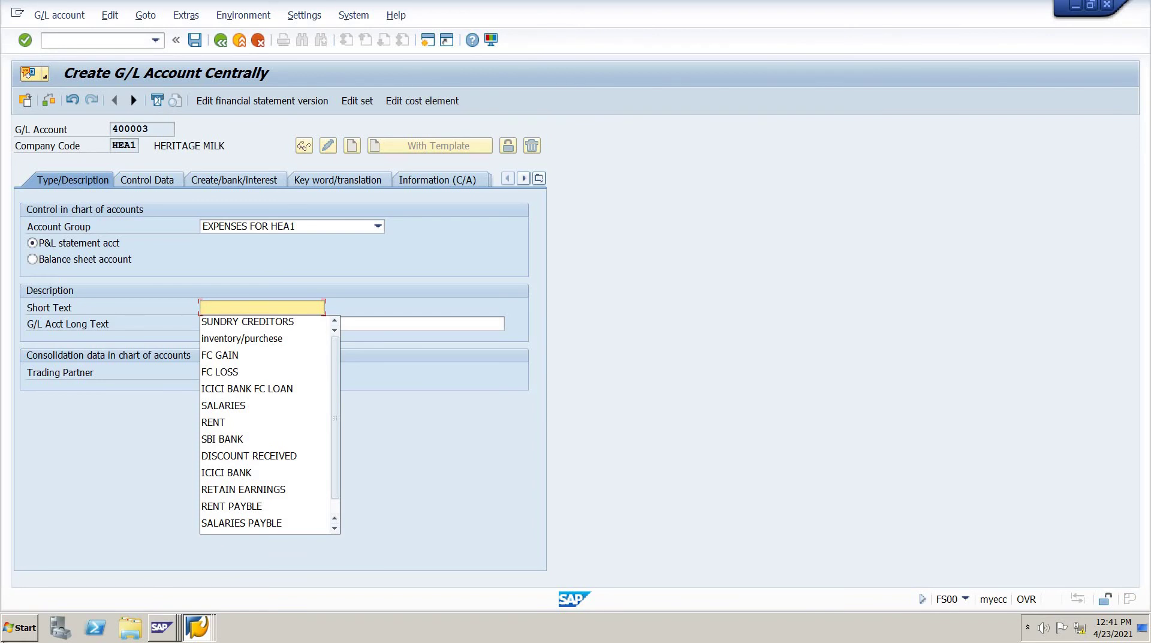
key("Escape")
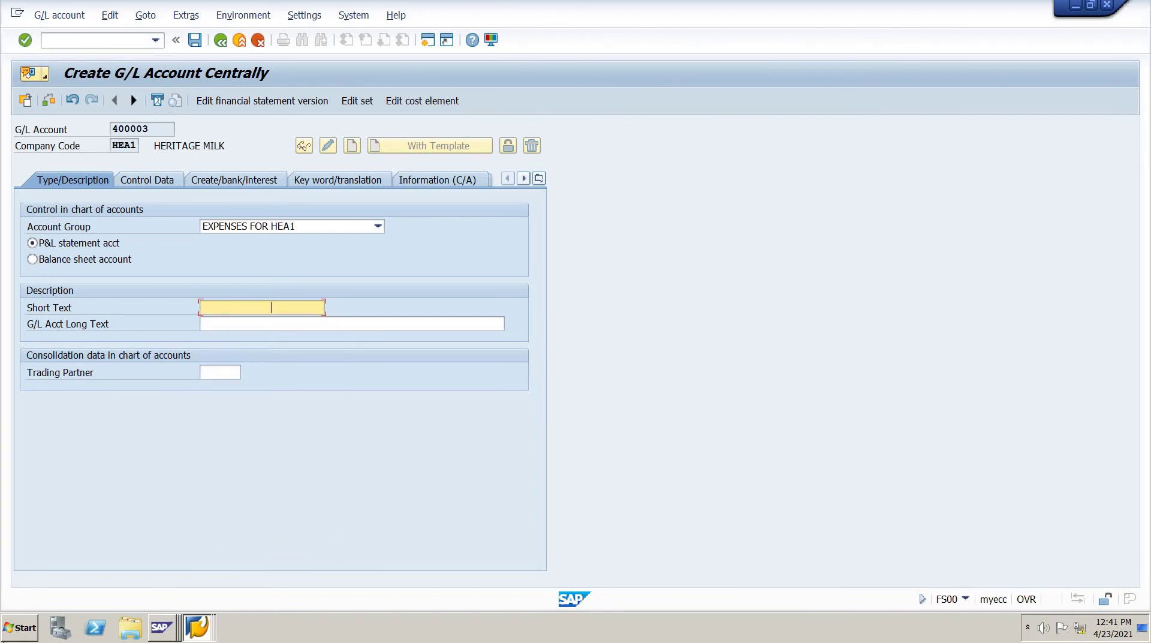
type("mkuhkuahkahea")
key("Tab")
type("kdj")
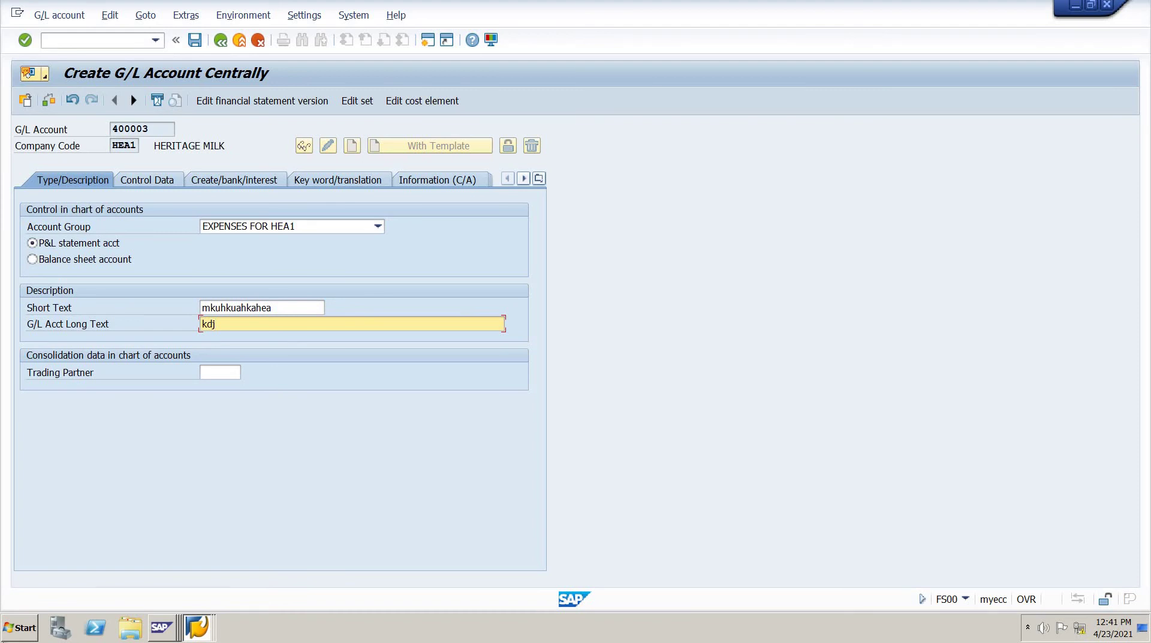
key("BackSpace")
key("BackSpace")
key("BackSpace")
key("shift+Tab")
key("BackSpace")
key("BackSpace")
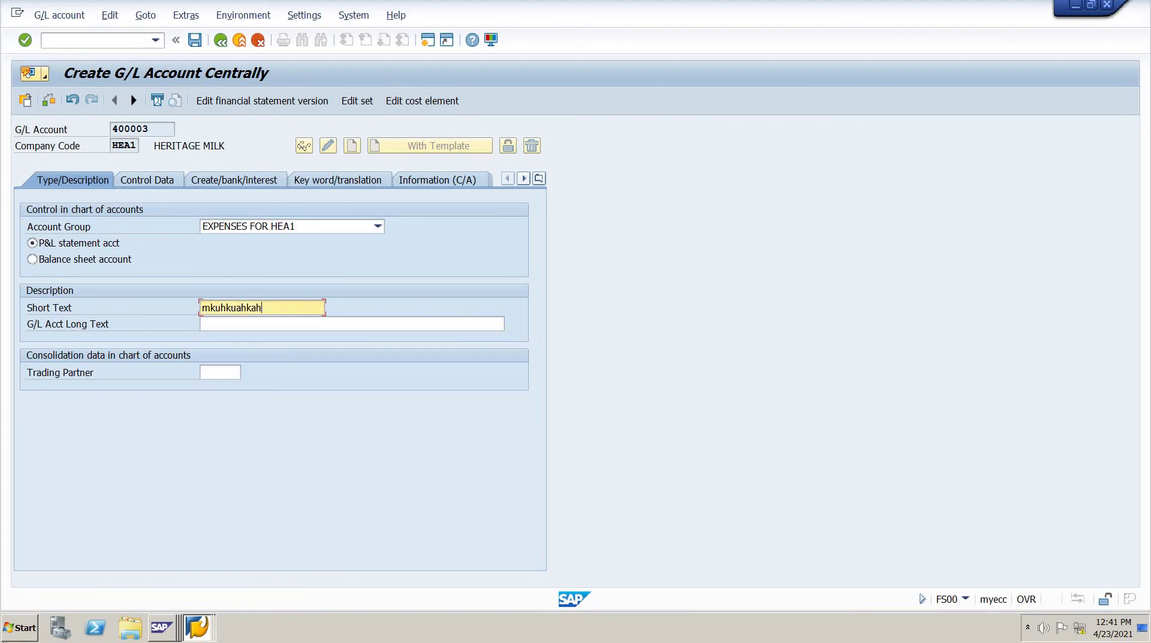
key("BackSpace")
key("BackSpace")
key("BackSpace")
key("BackSpace")
key("BackSpace")
key("BackSpace")
key("BackSpace")
key("BackSpace")
key("BackSpace")
key("BackSpace")
key("BackSpace")
- Enter the short text MISLLINIOUS A/C and the G/L account long text MISLLINOUS A/C
type("MISLLINIOUS A/C")
key("Tab")
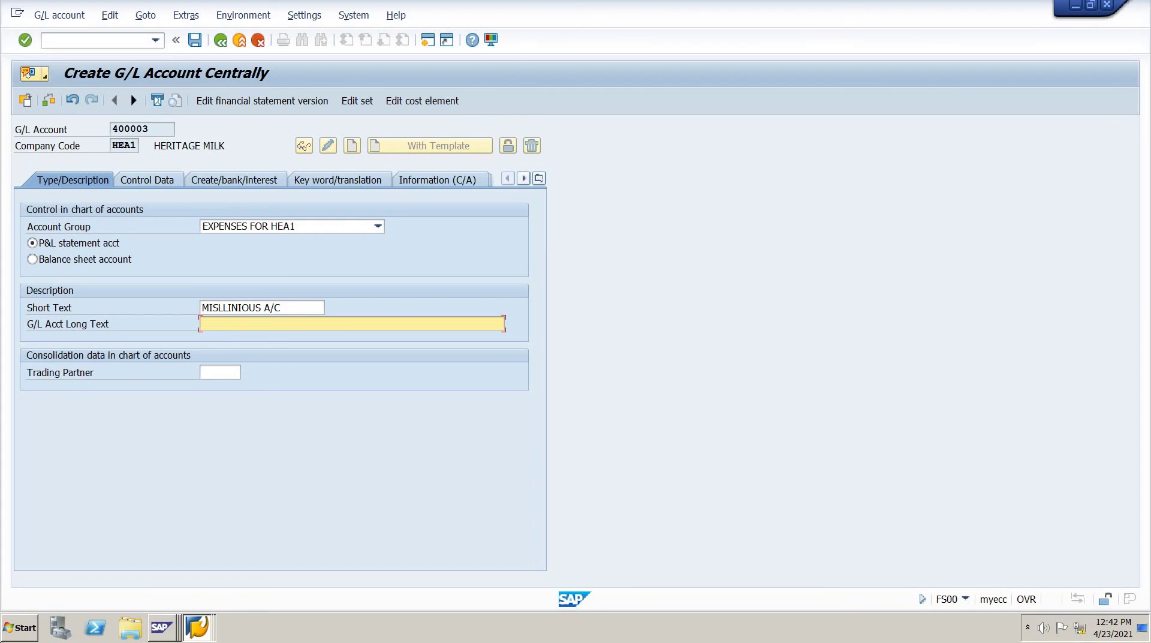
type("MISLLINOUS AC")
key("BackSpace")
type("/C")
- In the account's control data, enable Only balances in local crcy and set the tolerance group to NT01
left_click(134, 181)
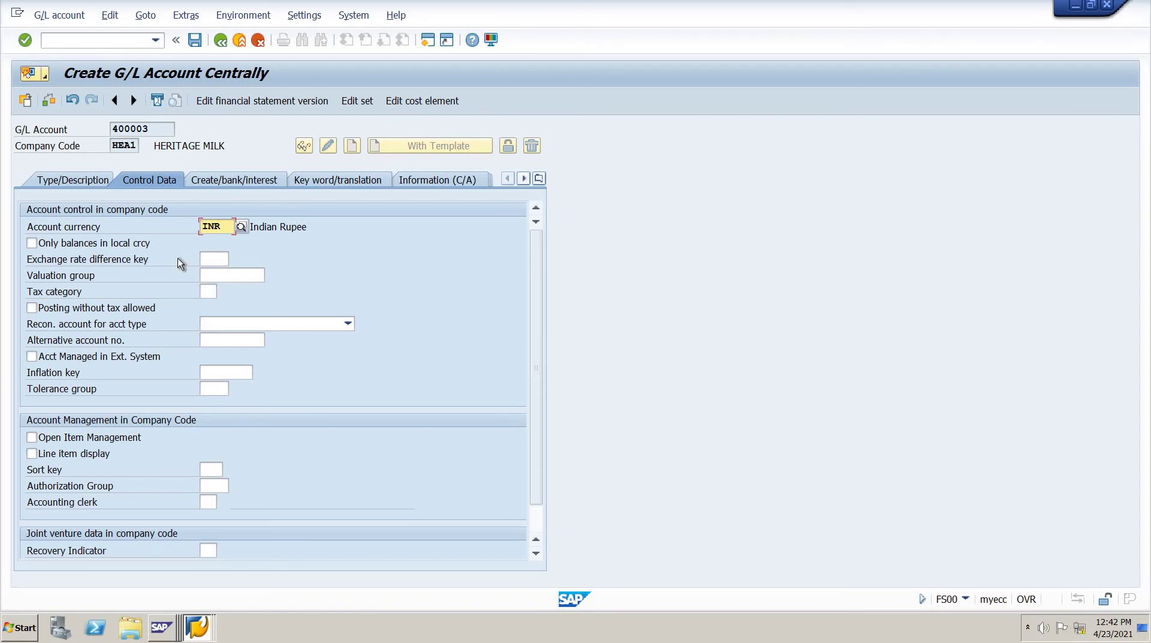
left_click(32, 244)
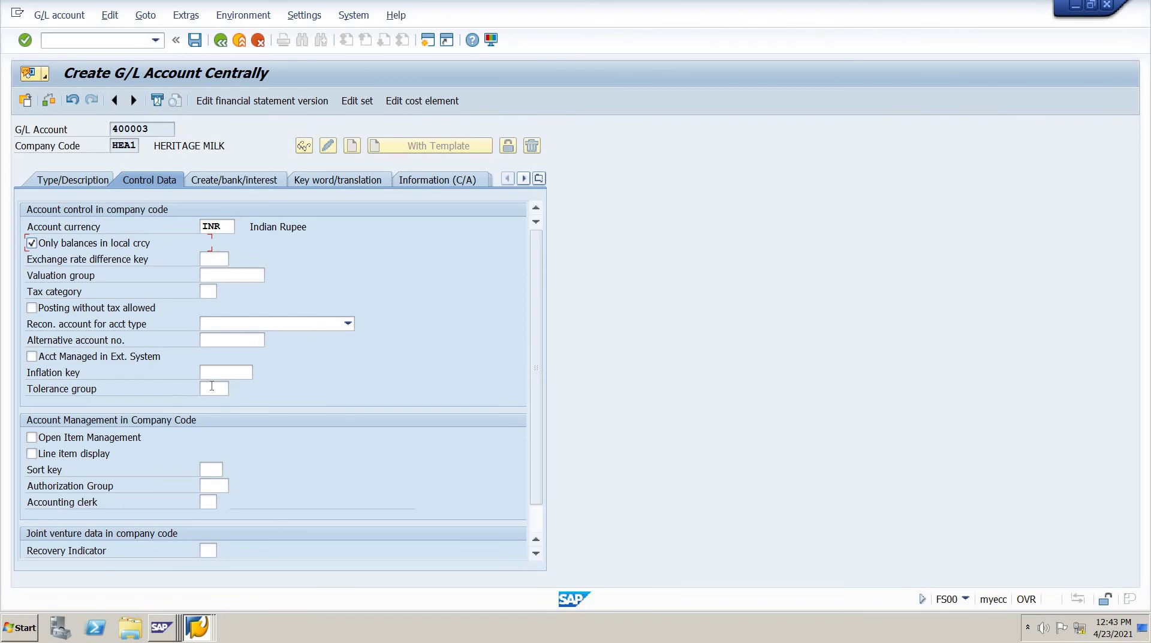
left_click(212, 386)
left_click(236, 389)
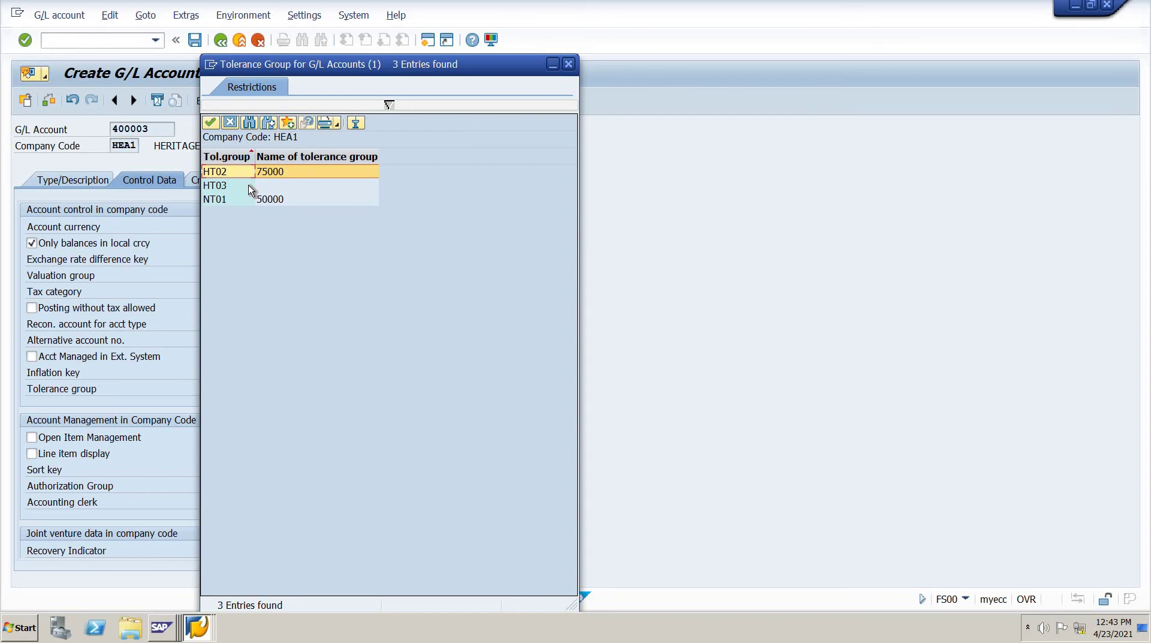
double_click(251, 200)
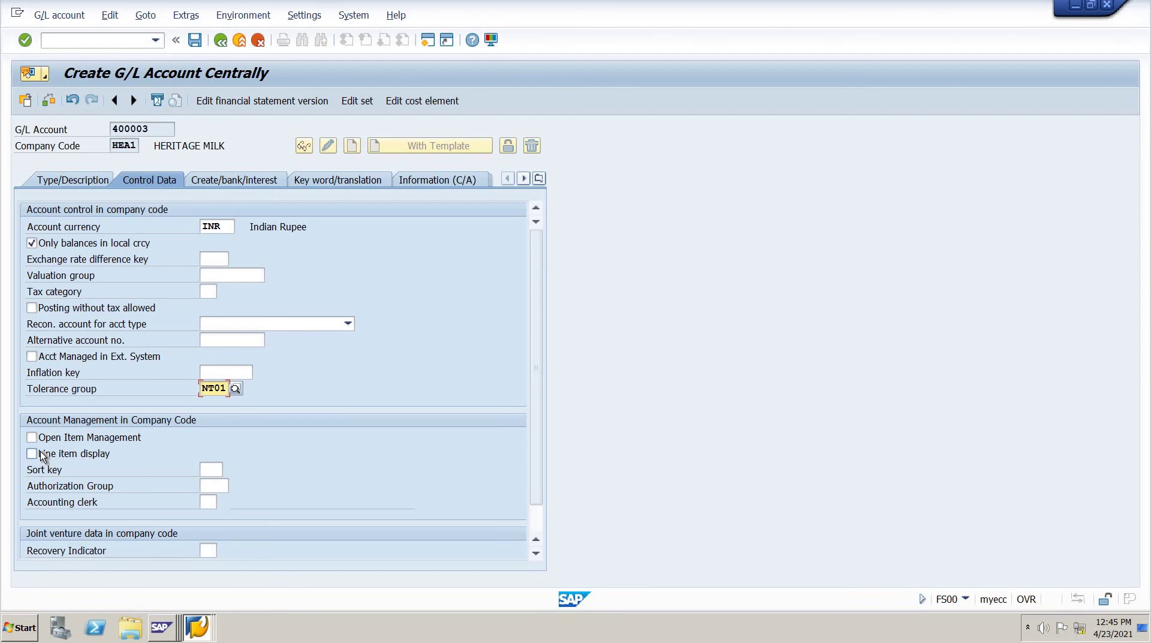
- Enable line item display for the account and set its sort key to 002 (Doc.no., fiscal year)
left_click(41, 452)
left_click(213, 467)
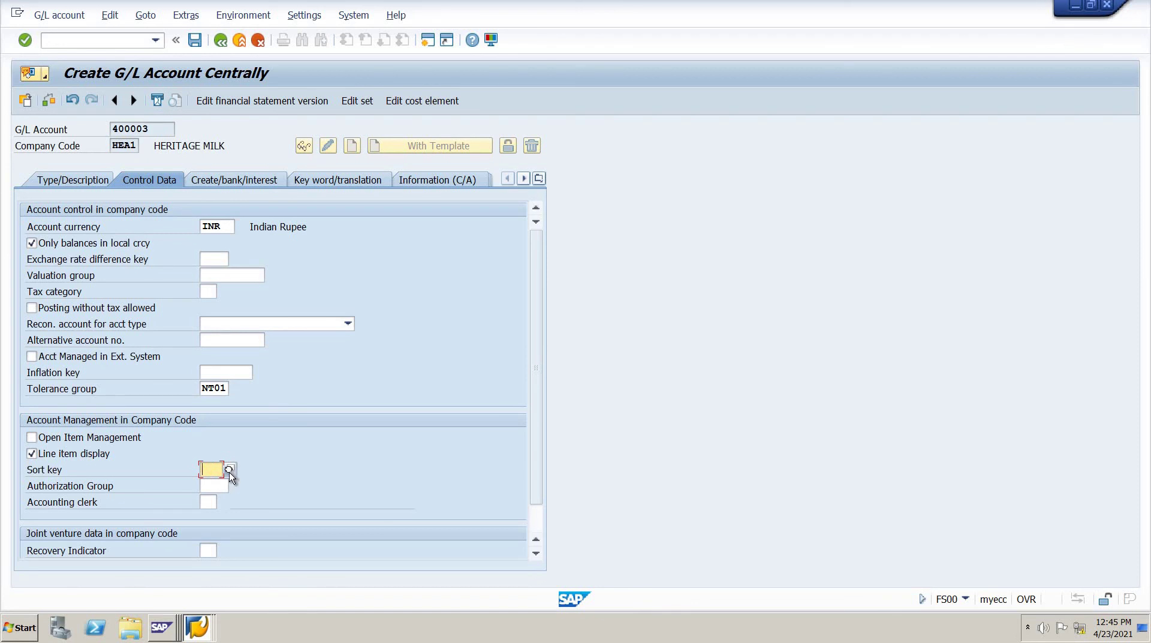
left_click(229, 470)
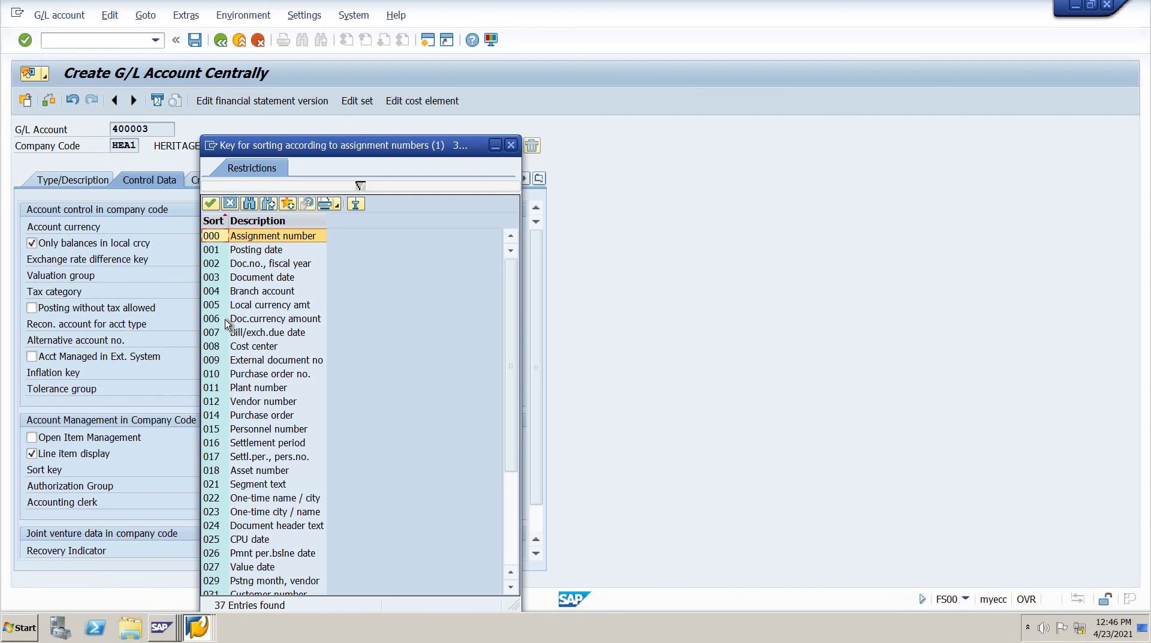
left_click(252, 269)
double_click(252, 269)
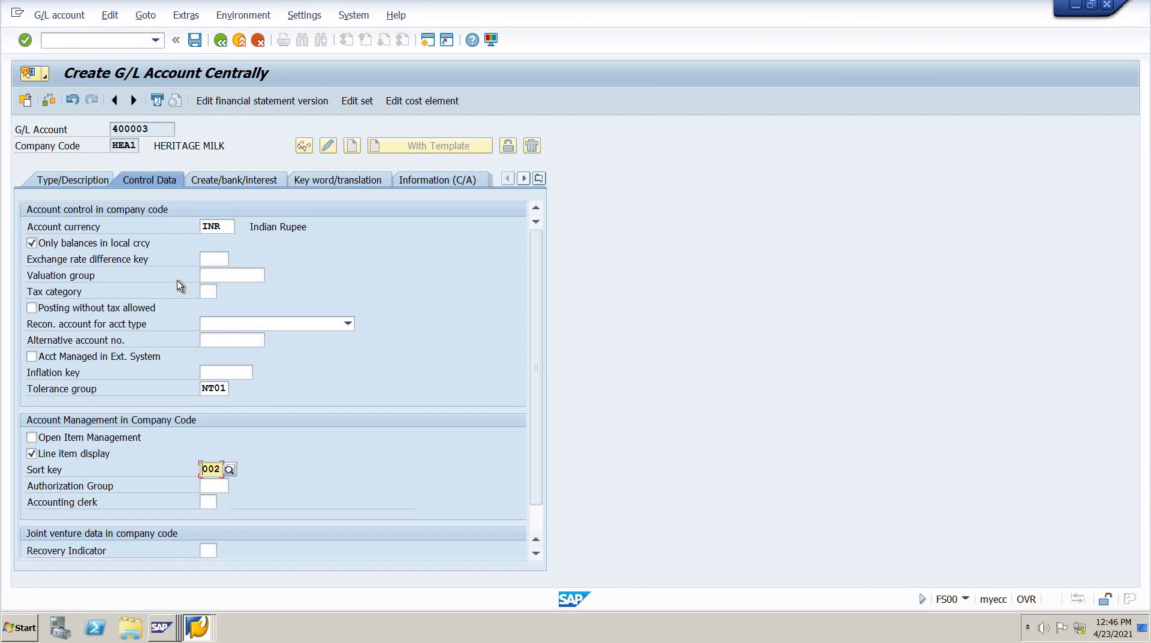
- Set the field status group of account 400003 to G001 (General (with text, allocation))
left_click(201, 184)
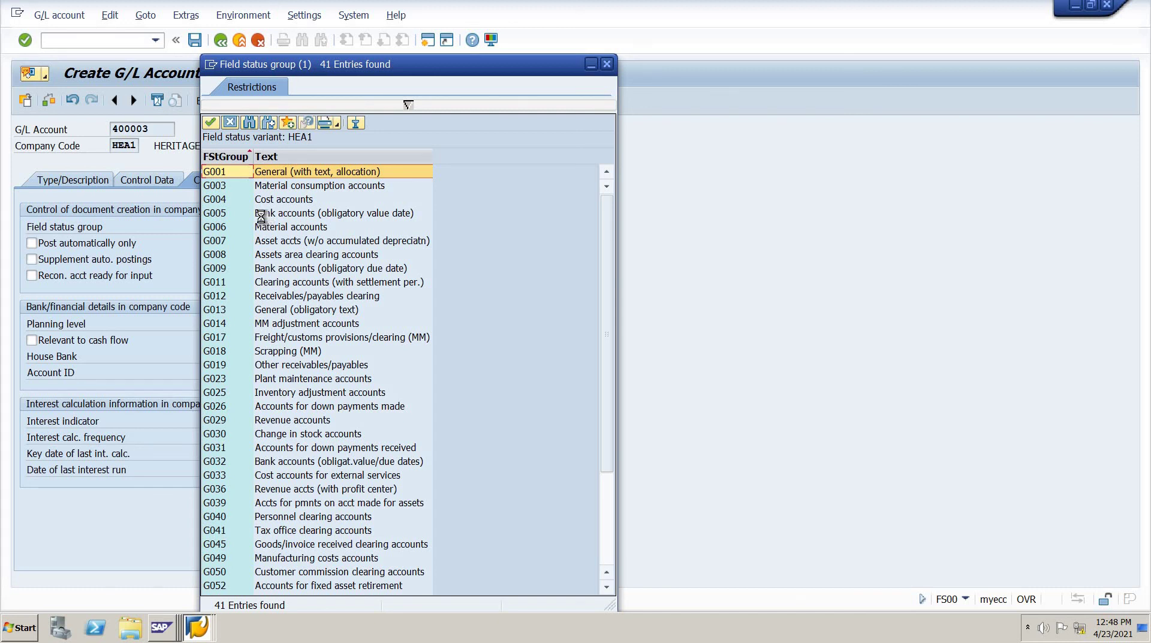
double_click(263, 214)
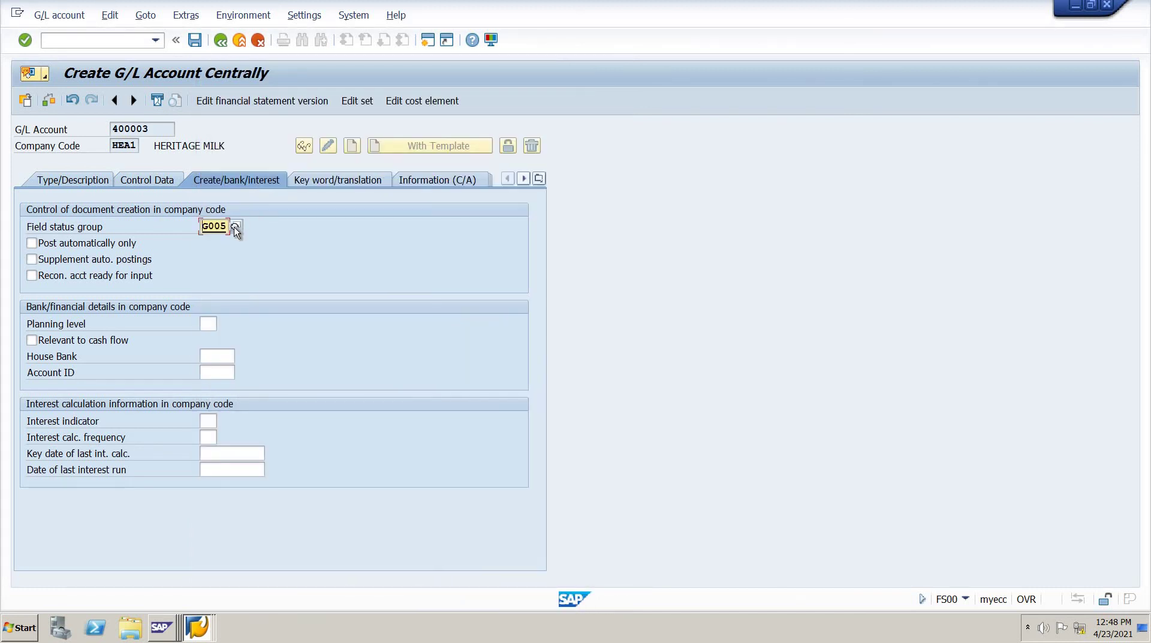
left_click(235, 226)
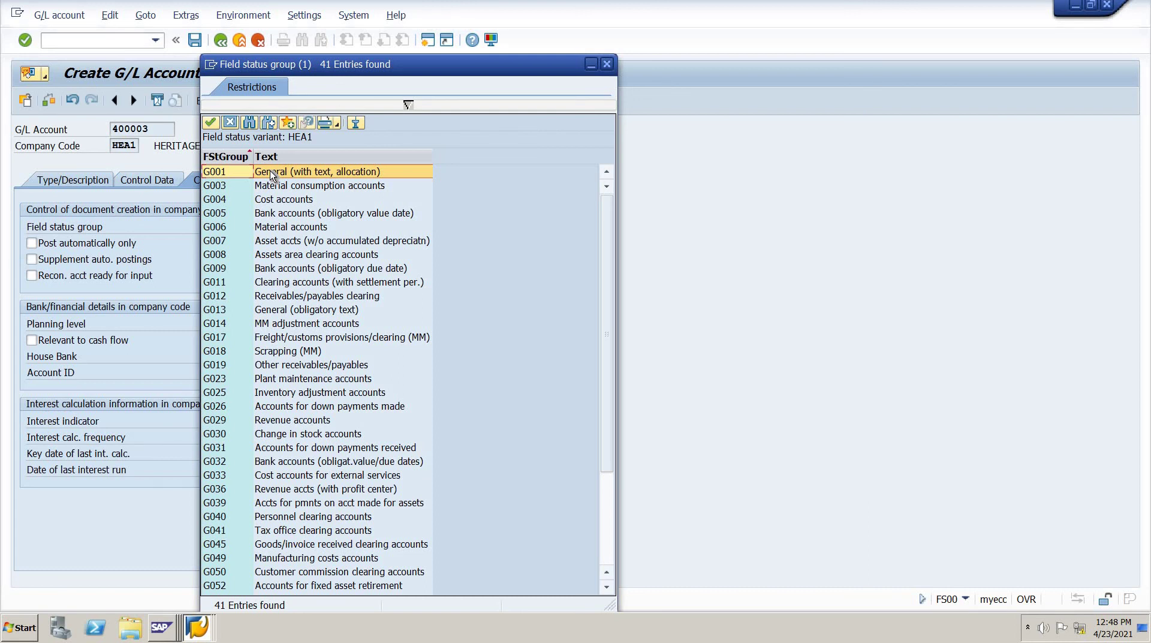
left_click(275, 172)
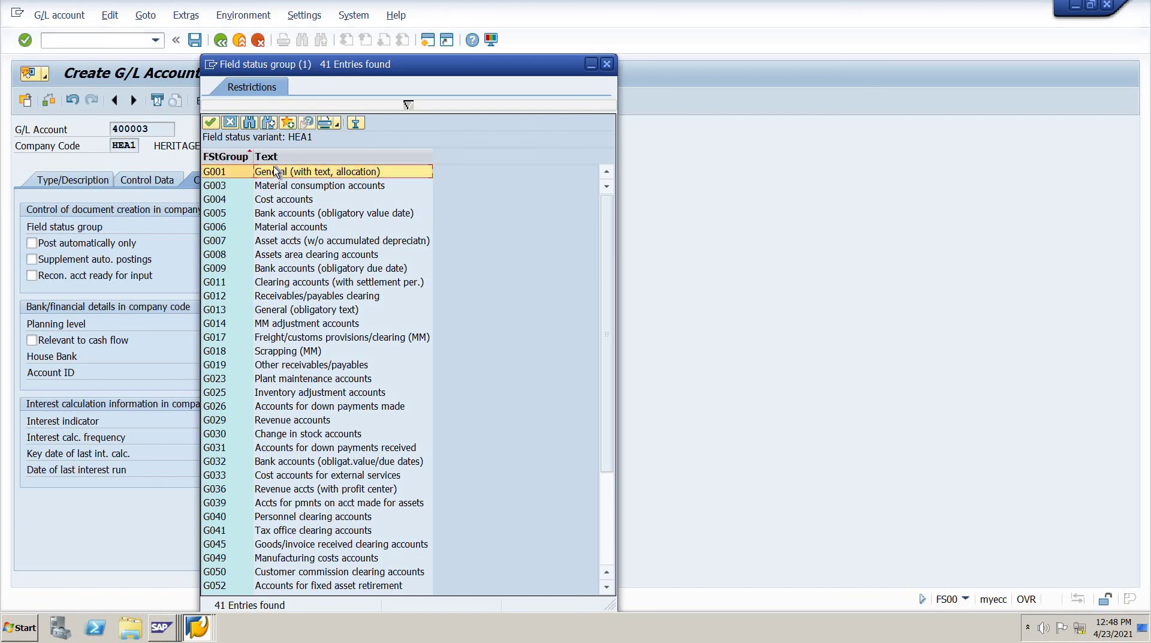
double_click(275, 172)
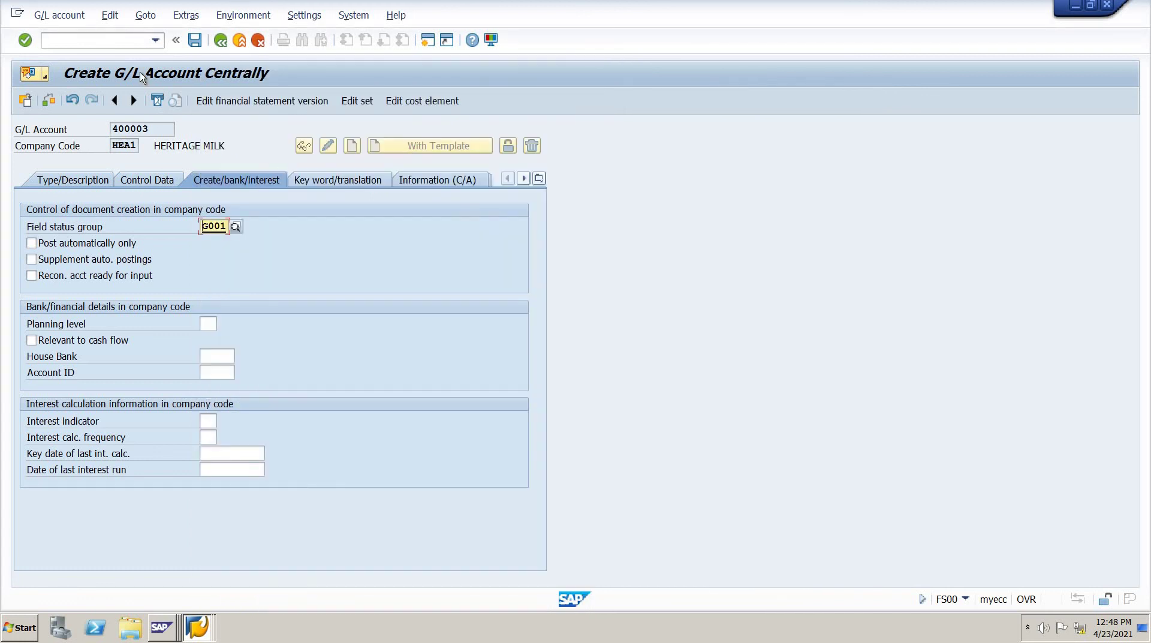
left_click(42, 18)
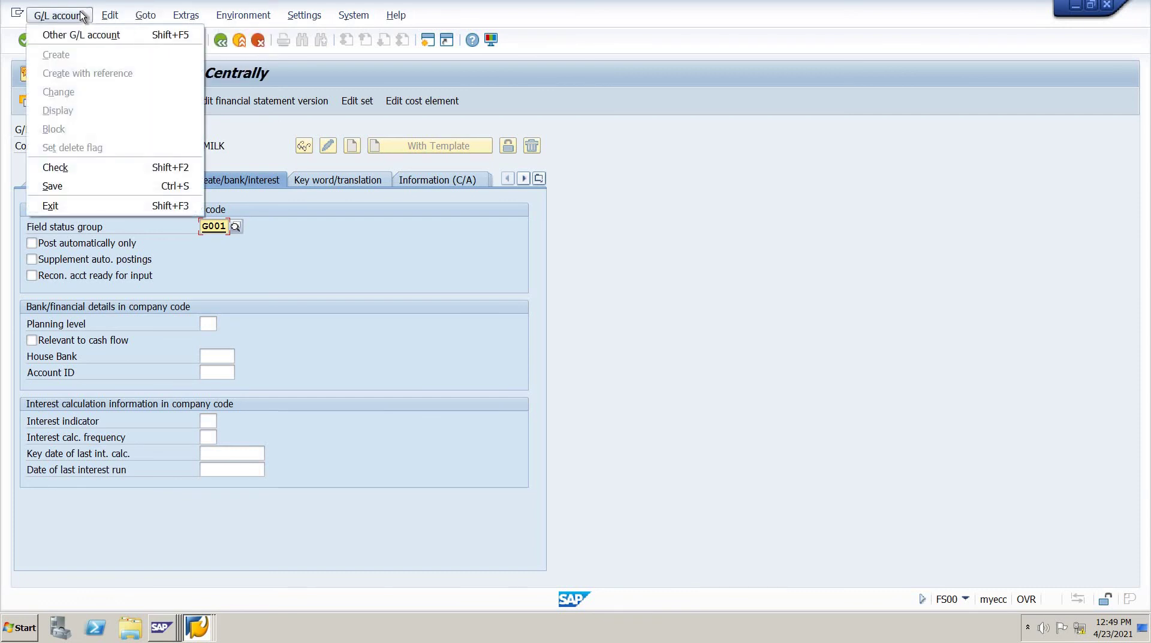
key("Right")
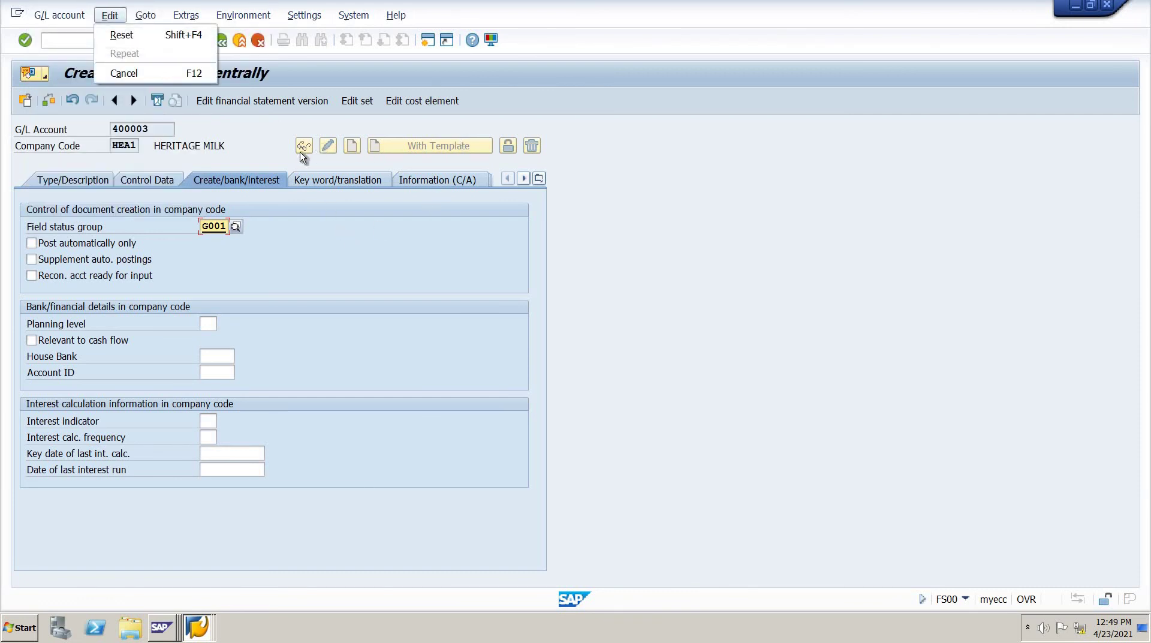
left_click(265, 131)
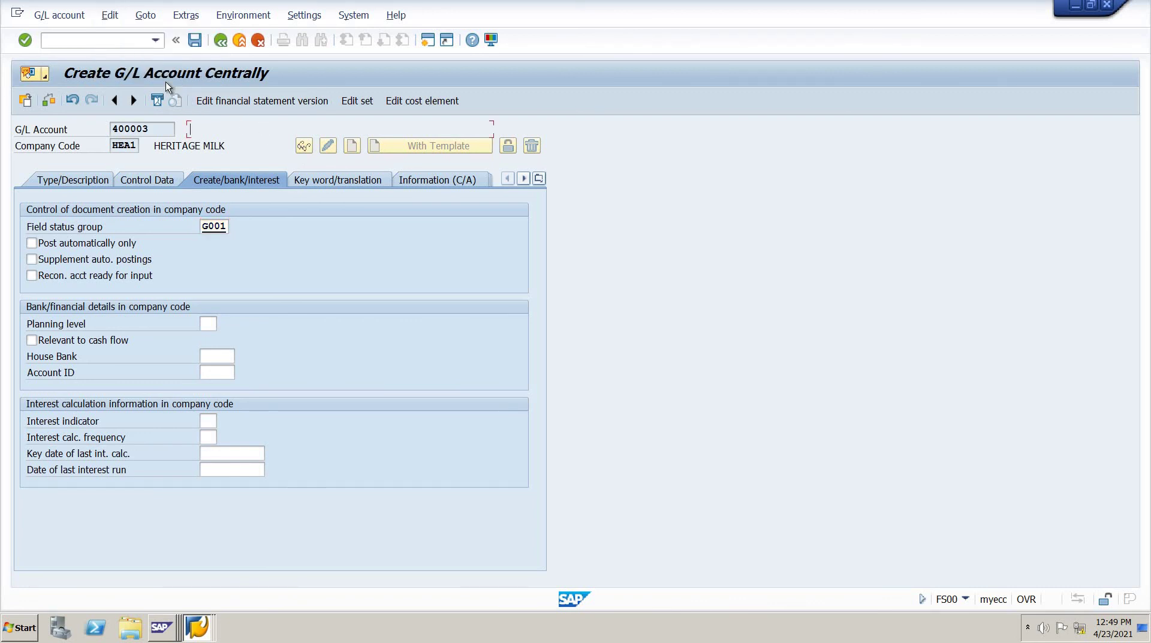
left_click(114, 15)
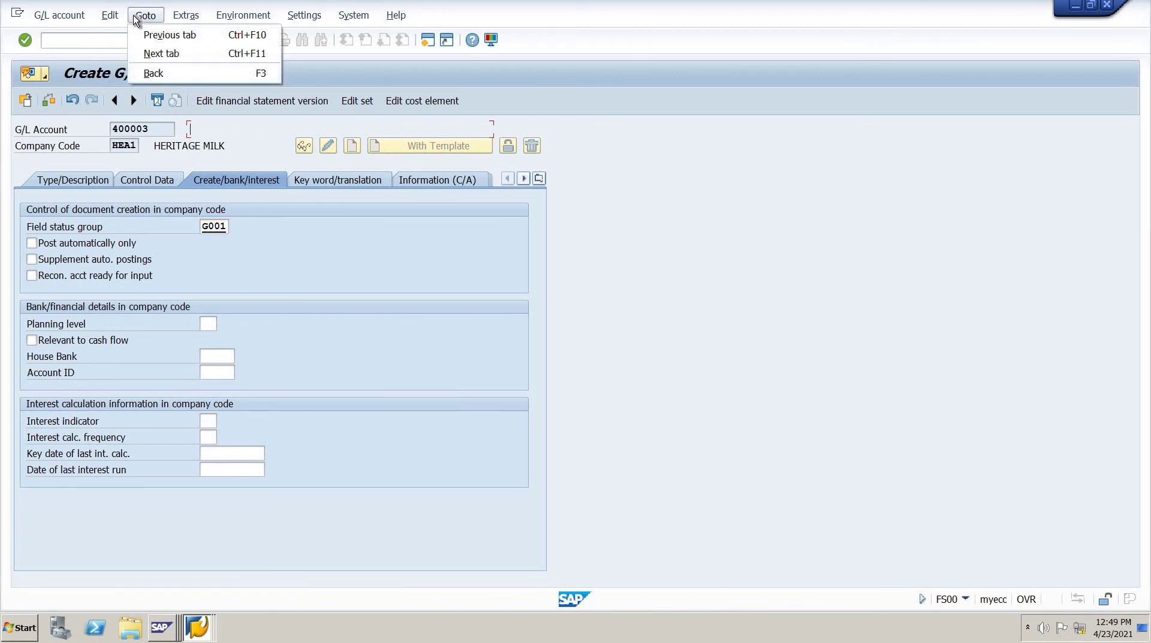
left_click(145, 16)
left_click(179, 16)
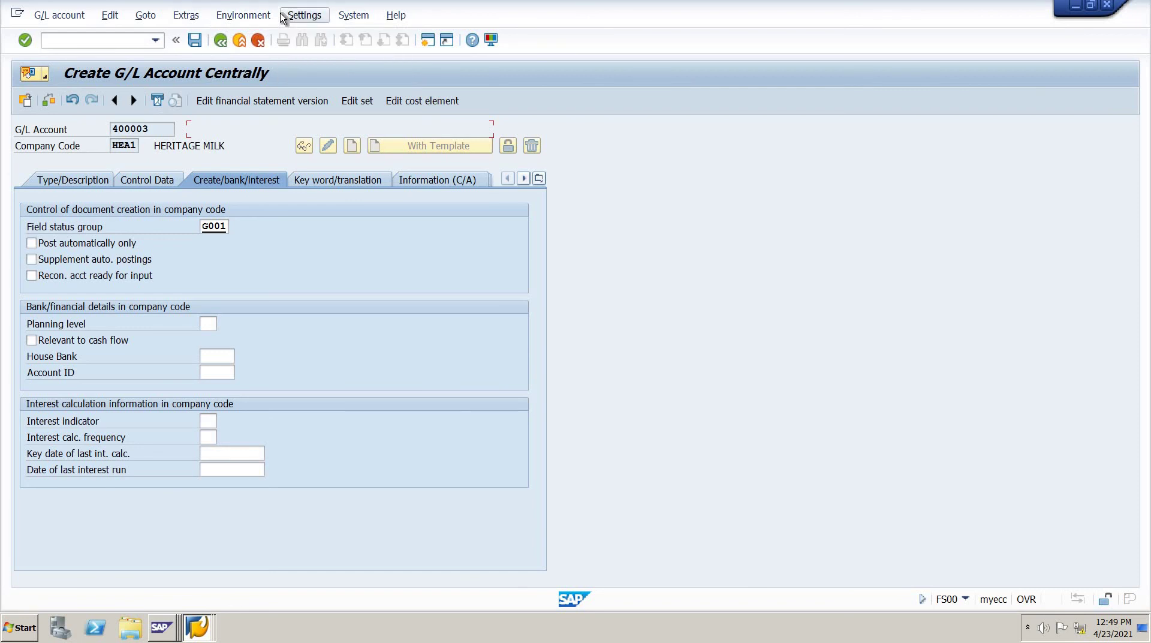
left_click(262, 16)
left_click(265, 21)
left_click(294, 22)
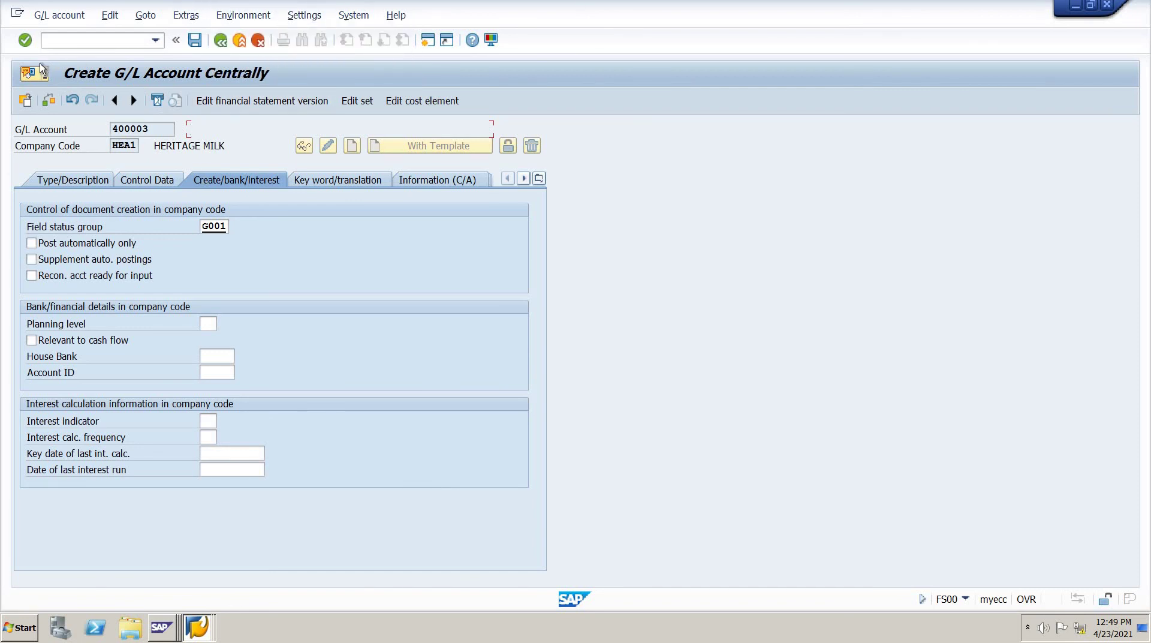
- Save the new G/L account 400003 in company code HEA1
left_click(195, 42)
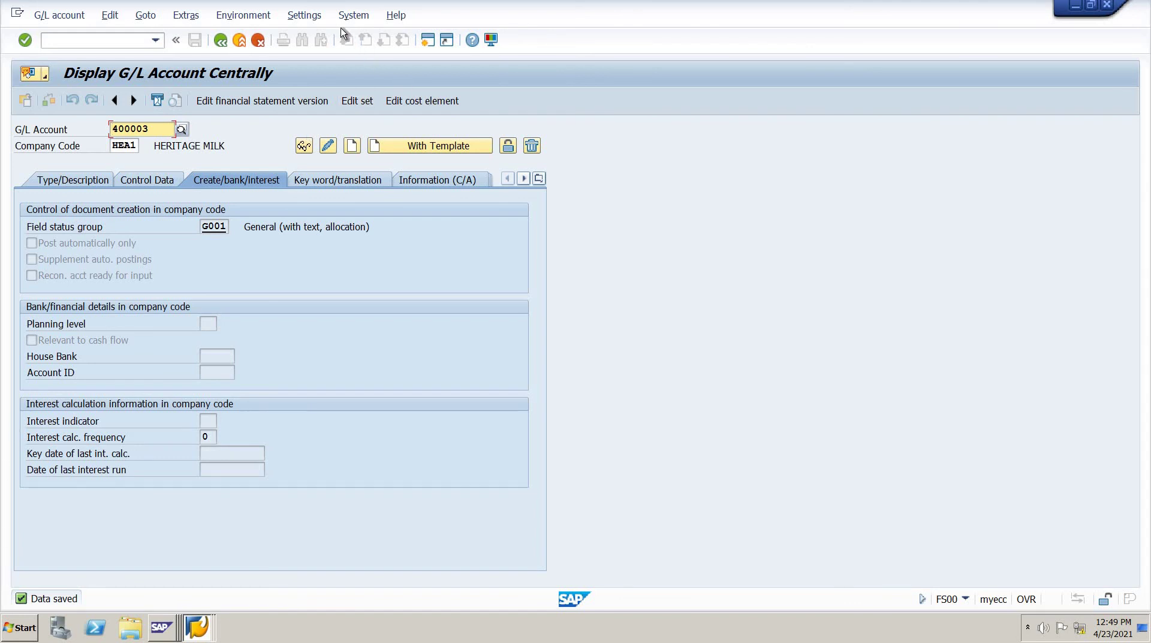
- Change the hierarchy display setting to Display accounts in navigation tree and acknowledge the information dialog
left_click(324, 18)
left_click(327, 36)
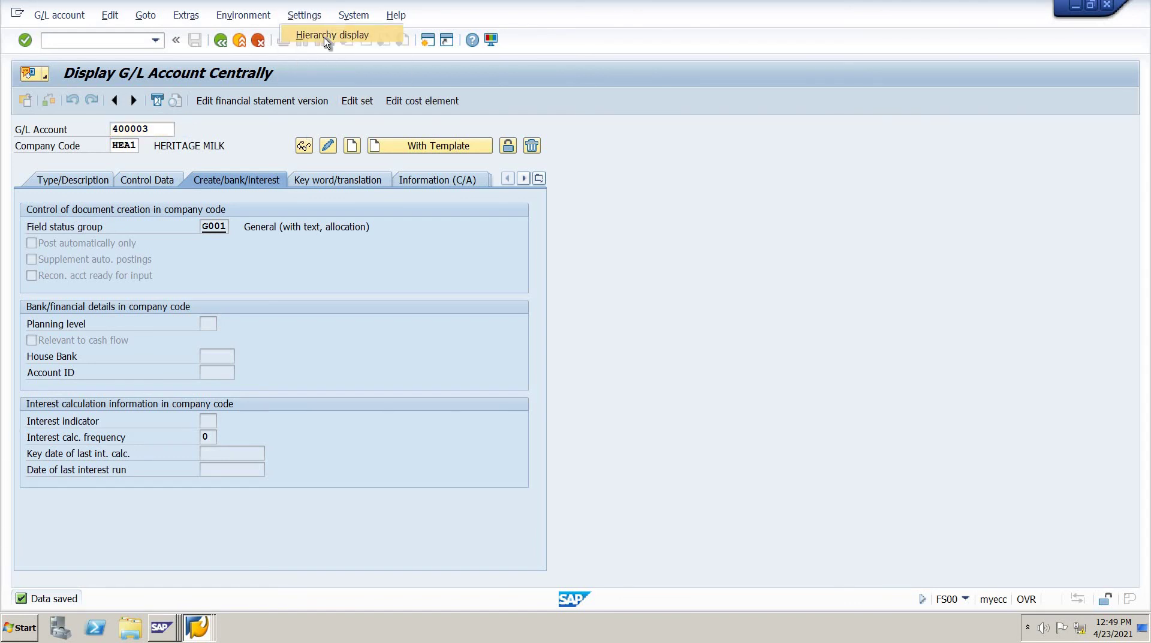
left_click(501, 221)
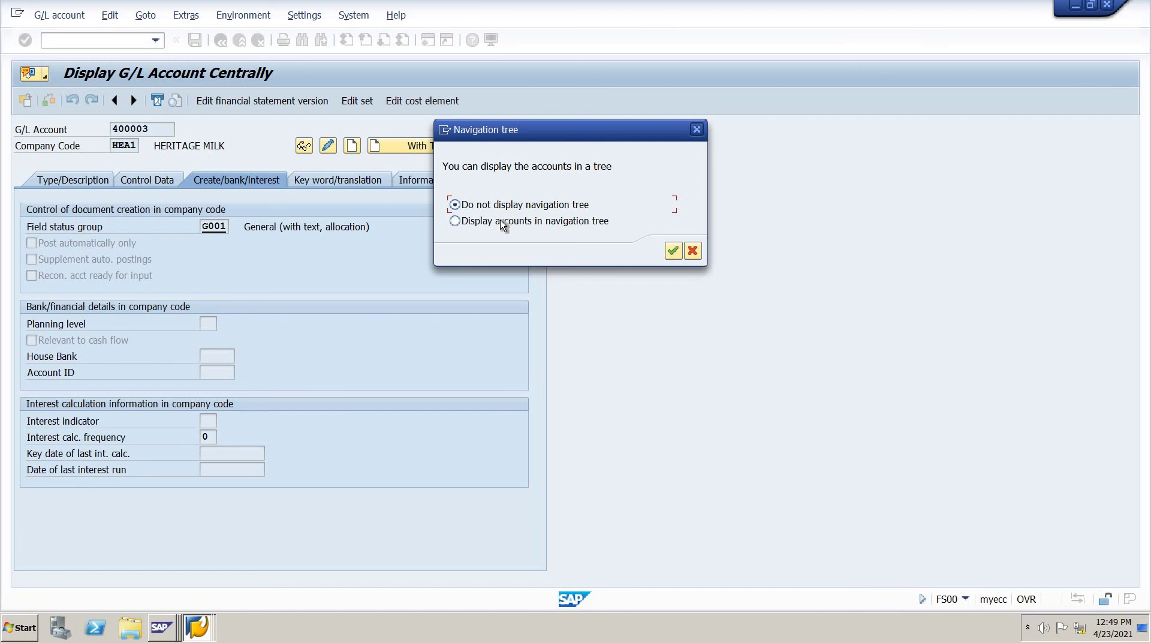
left_click(672, 250)
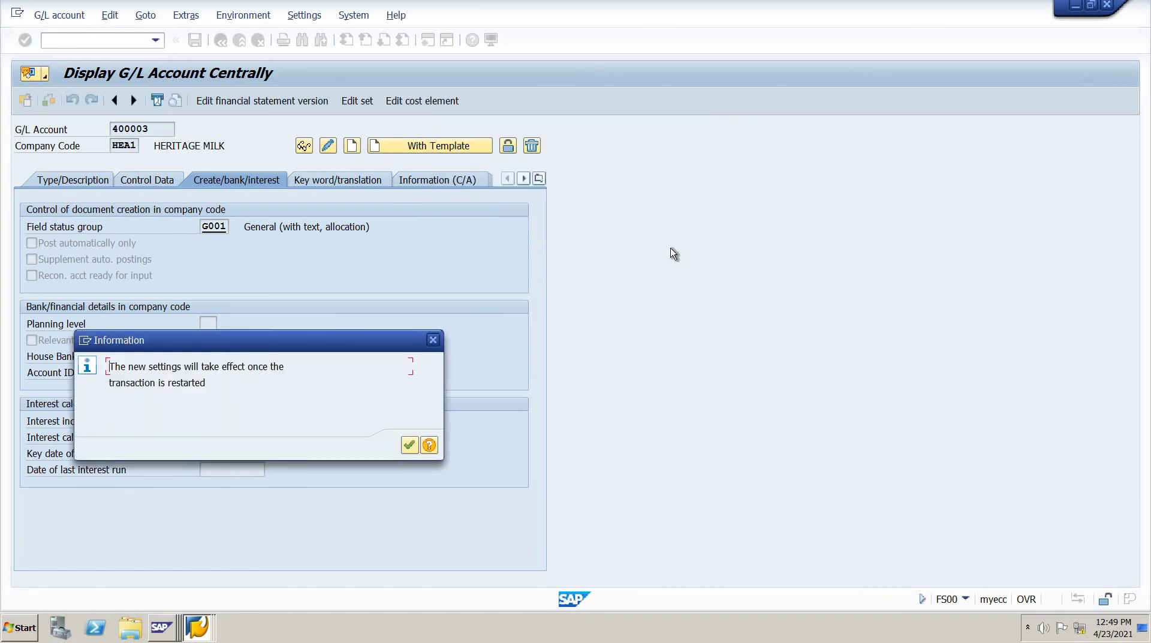
key("Return")
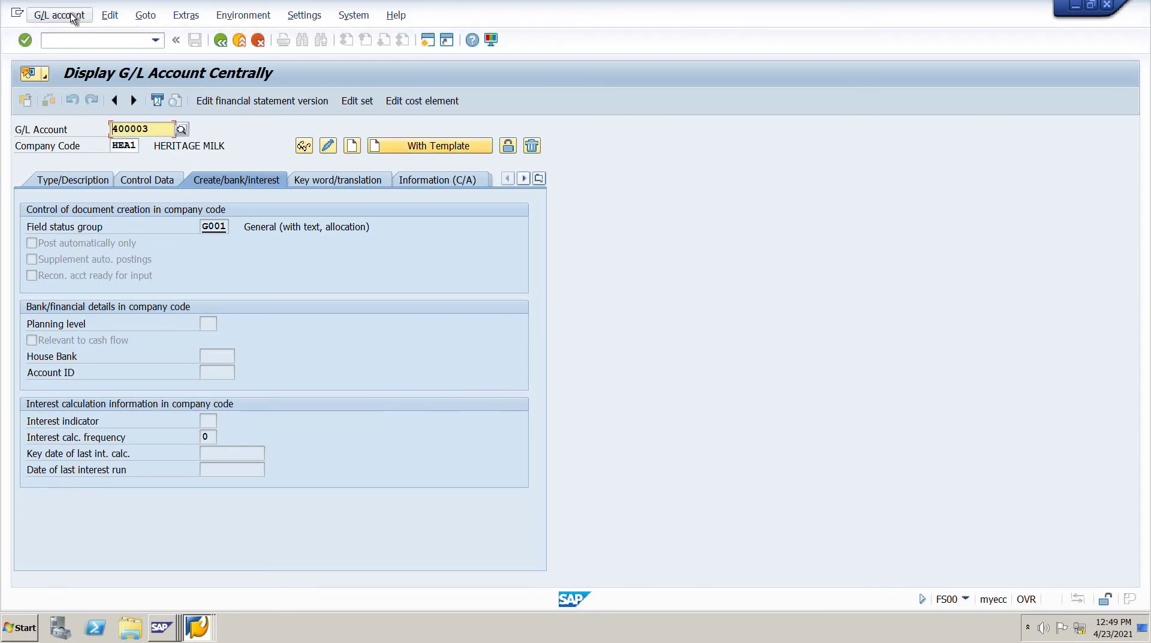
- Restart the transaction with /NFS00, examine the accounts under all four HEA1 account groups in the navigation tree, and leave the transaction
left_click(78, 41)
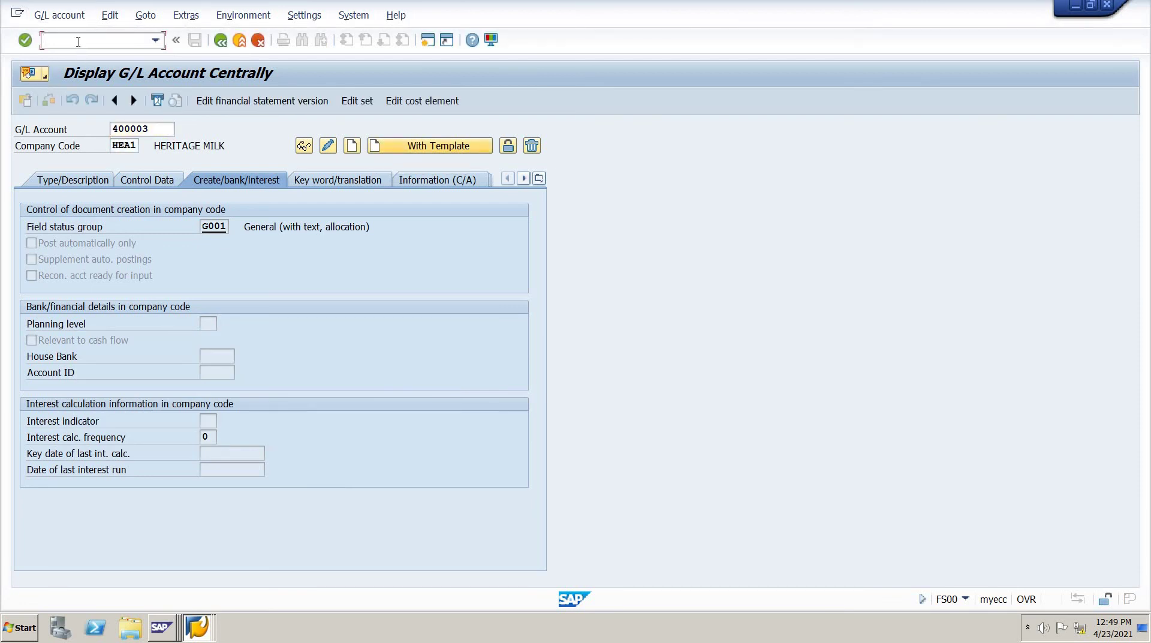
type("/NFS00")
key("Return")
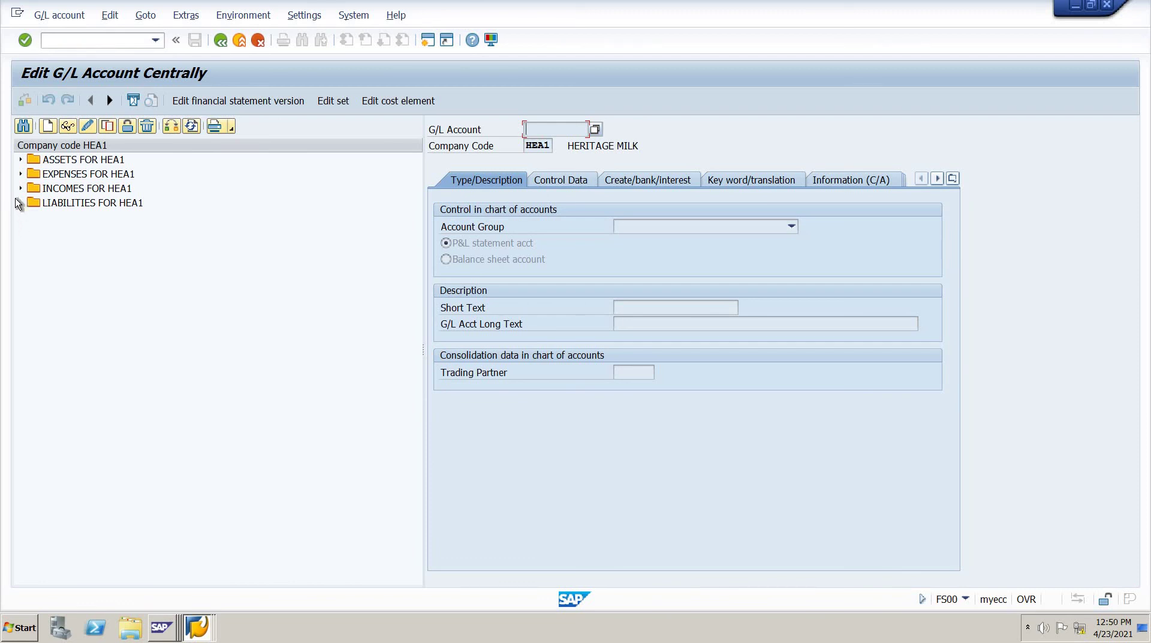
left_click(21, 174)
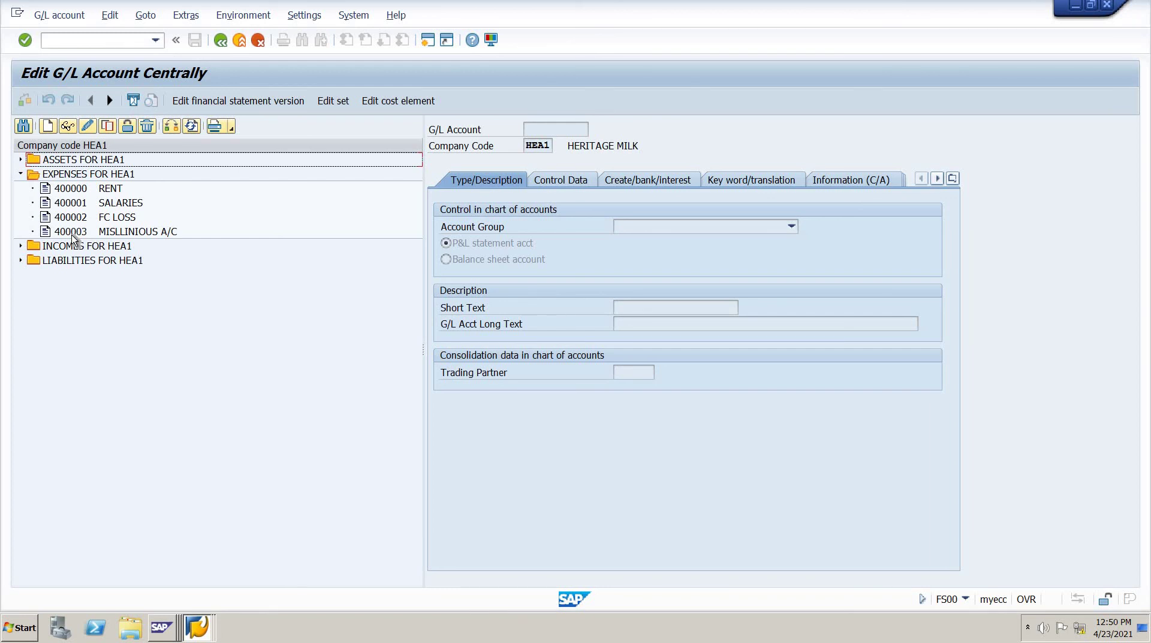
left_click(21, 159)
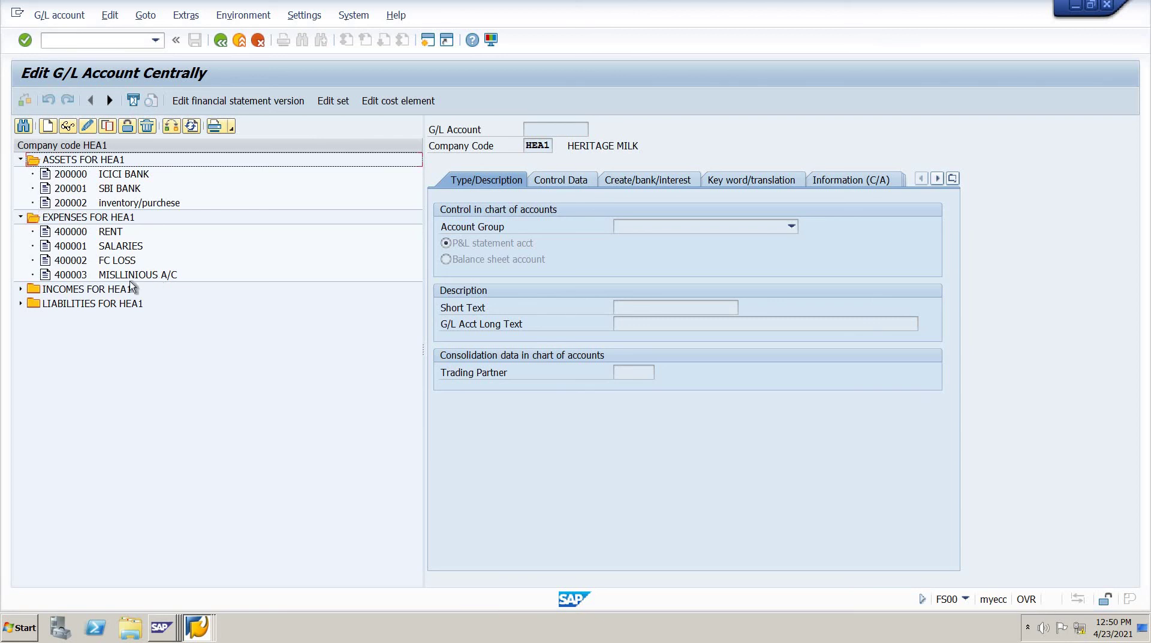
left_click(20, 289)
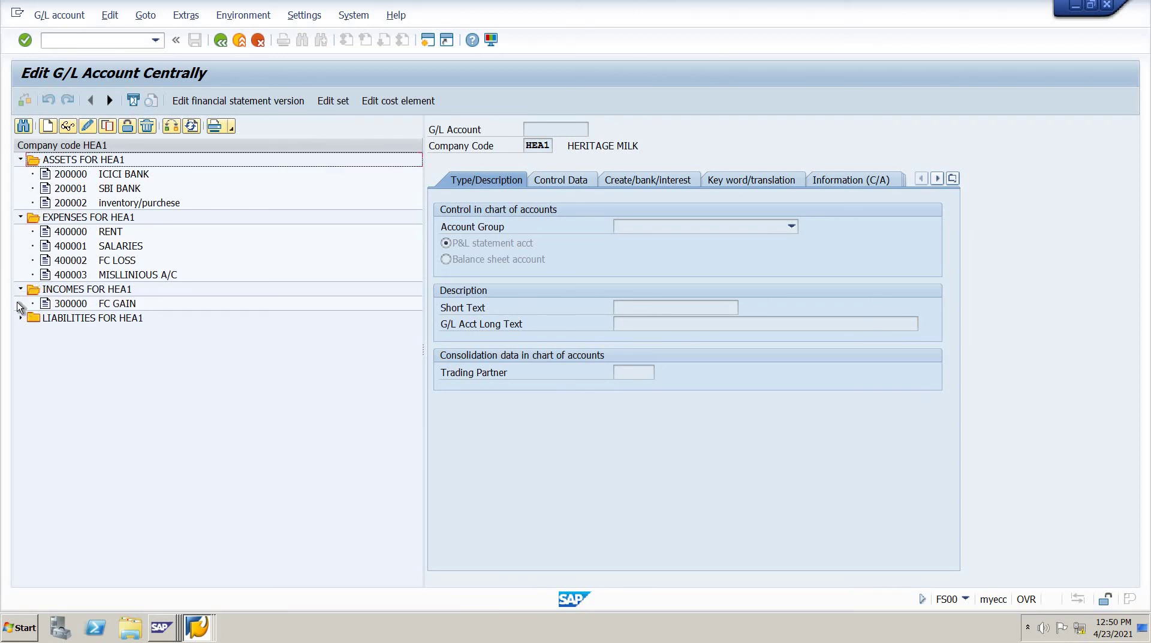
left_click(20, 317)
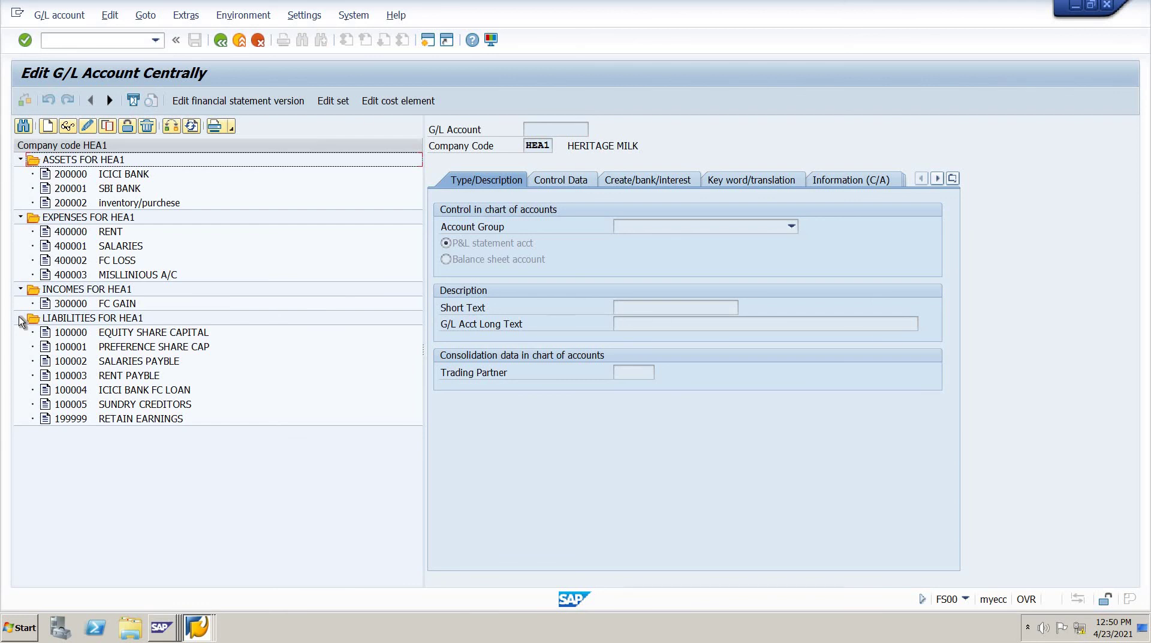
key("F3")
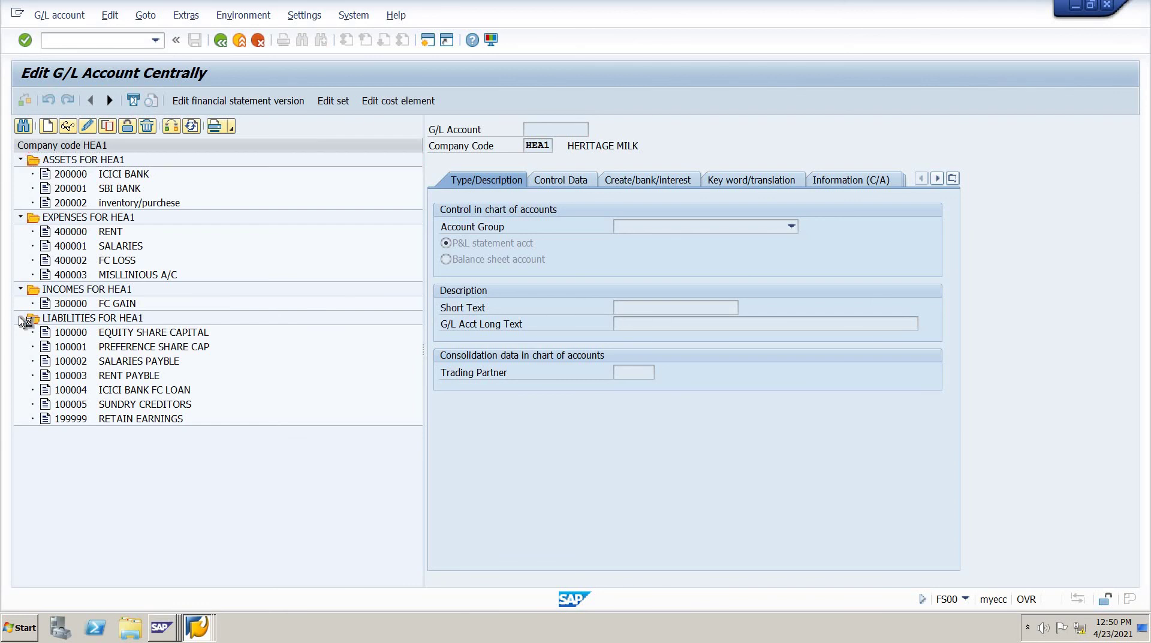
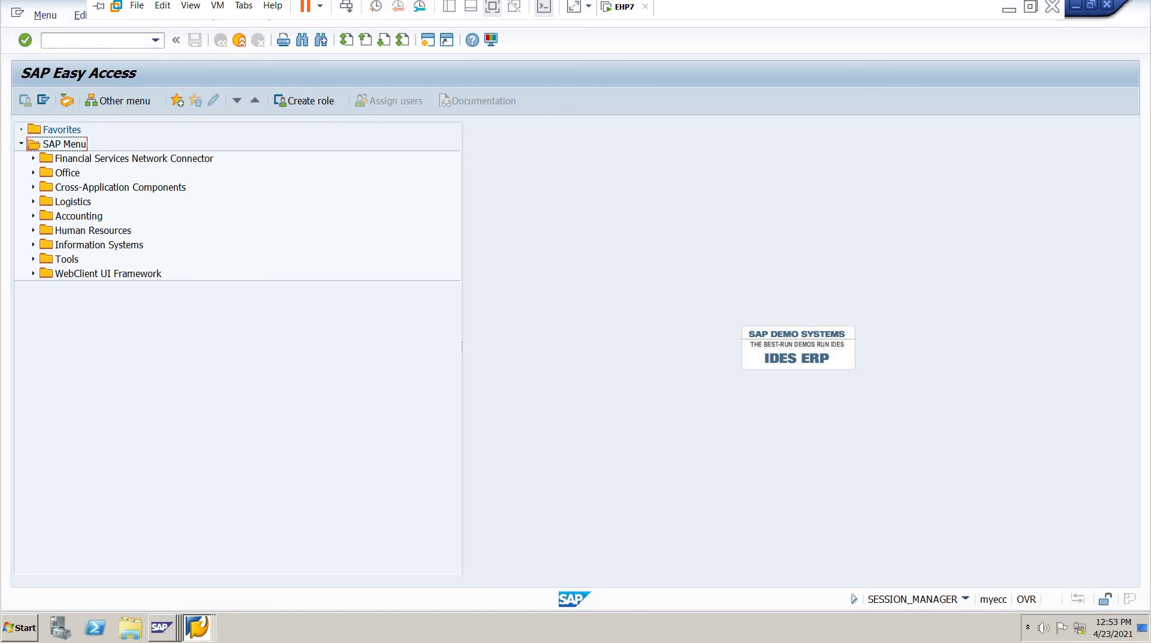
left_click(1011, 9)
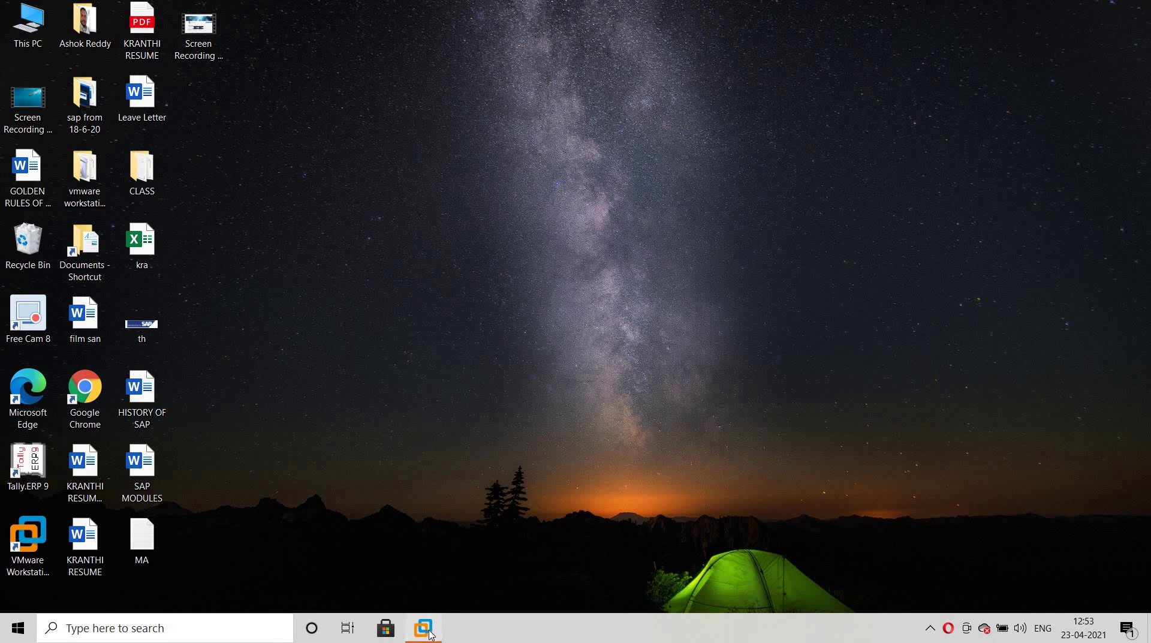
mouse_move(431, 632)
left_click(419, 593)
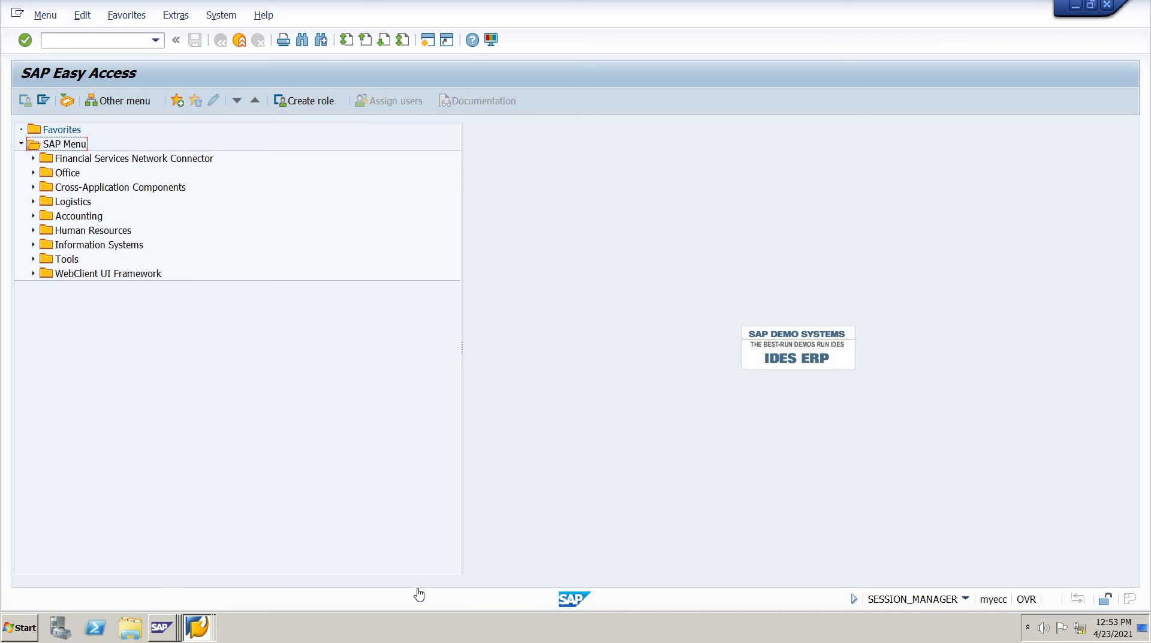